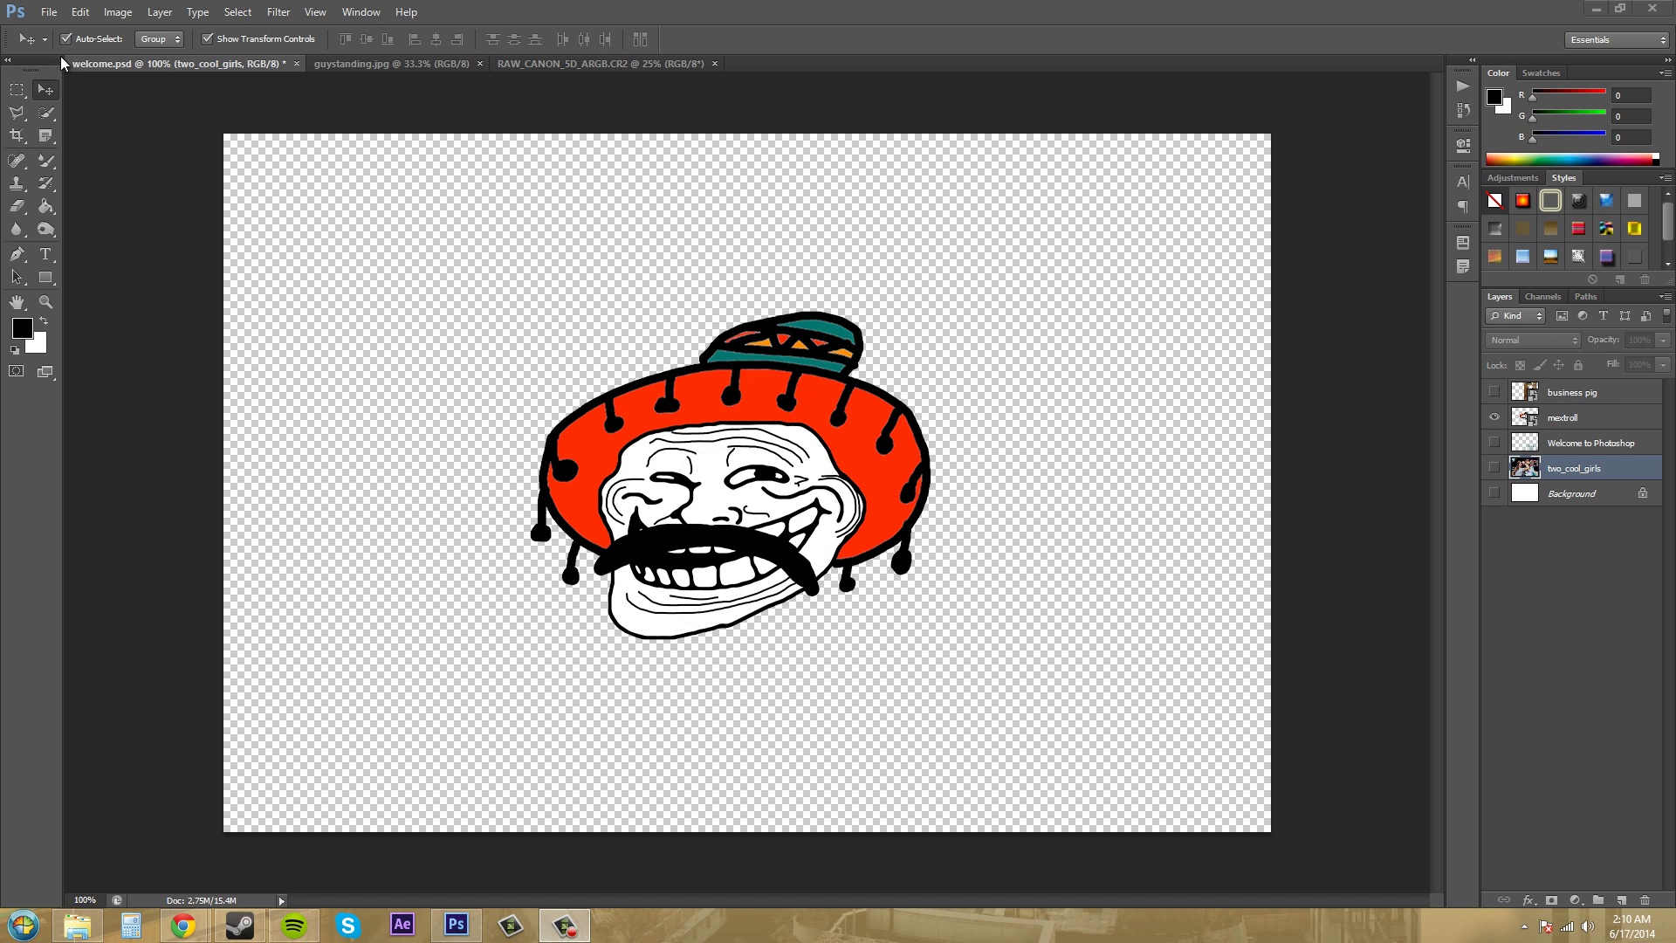
Place colorscheme2 into welcome.psd and move the colour bar up above the troll face
left_click(49, 12)
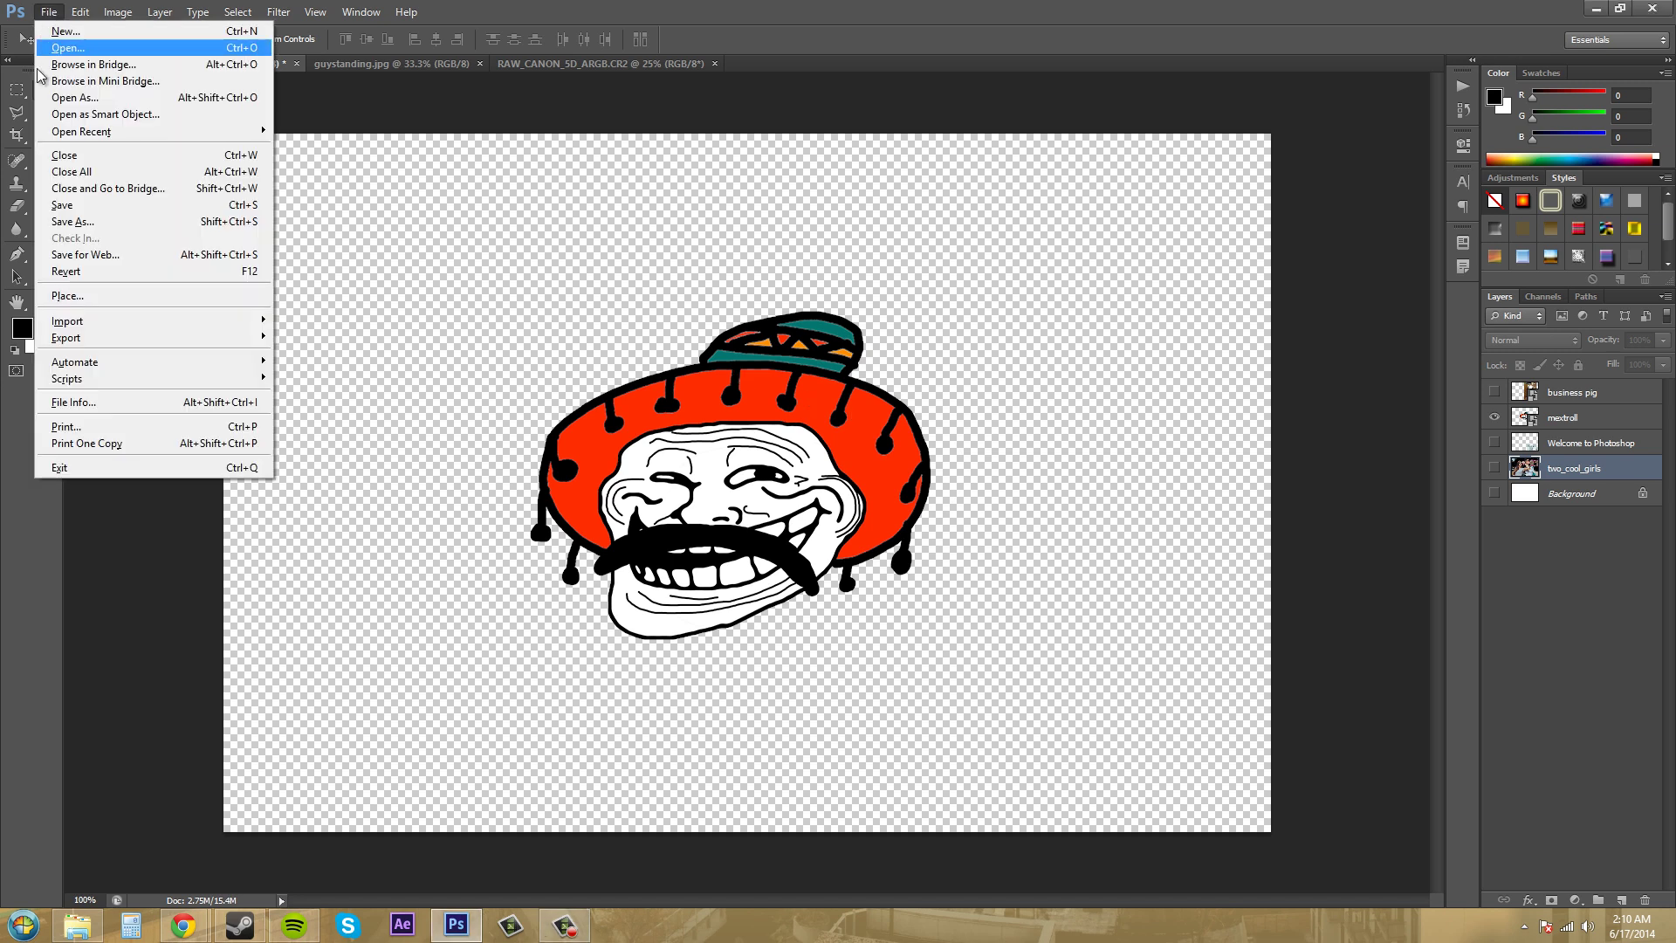
left_click(82, 296)
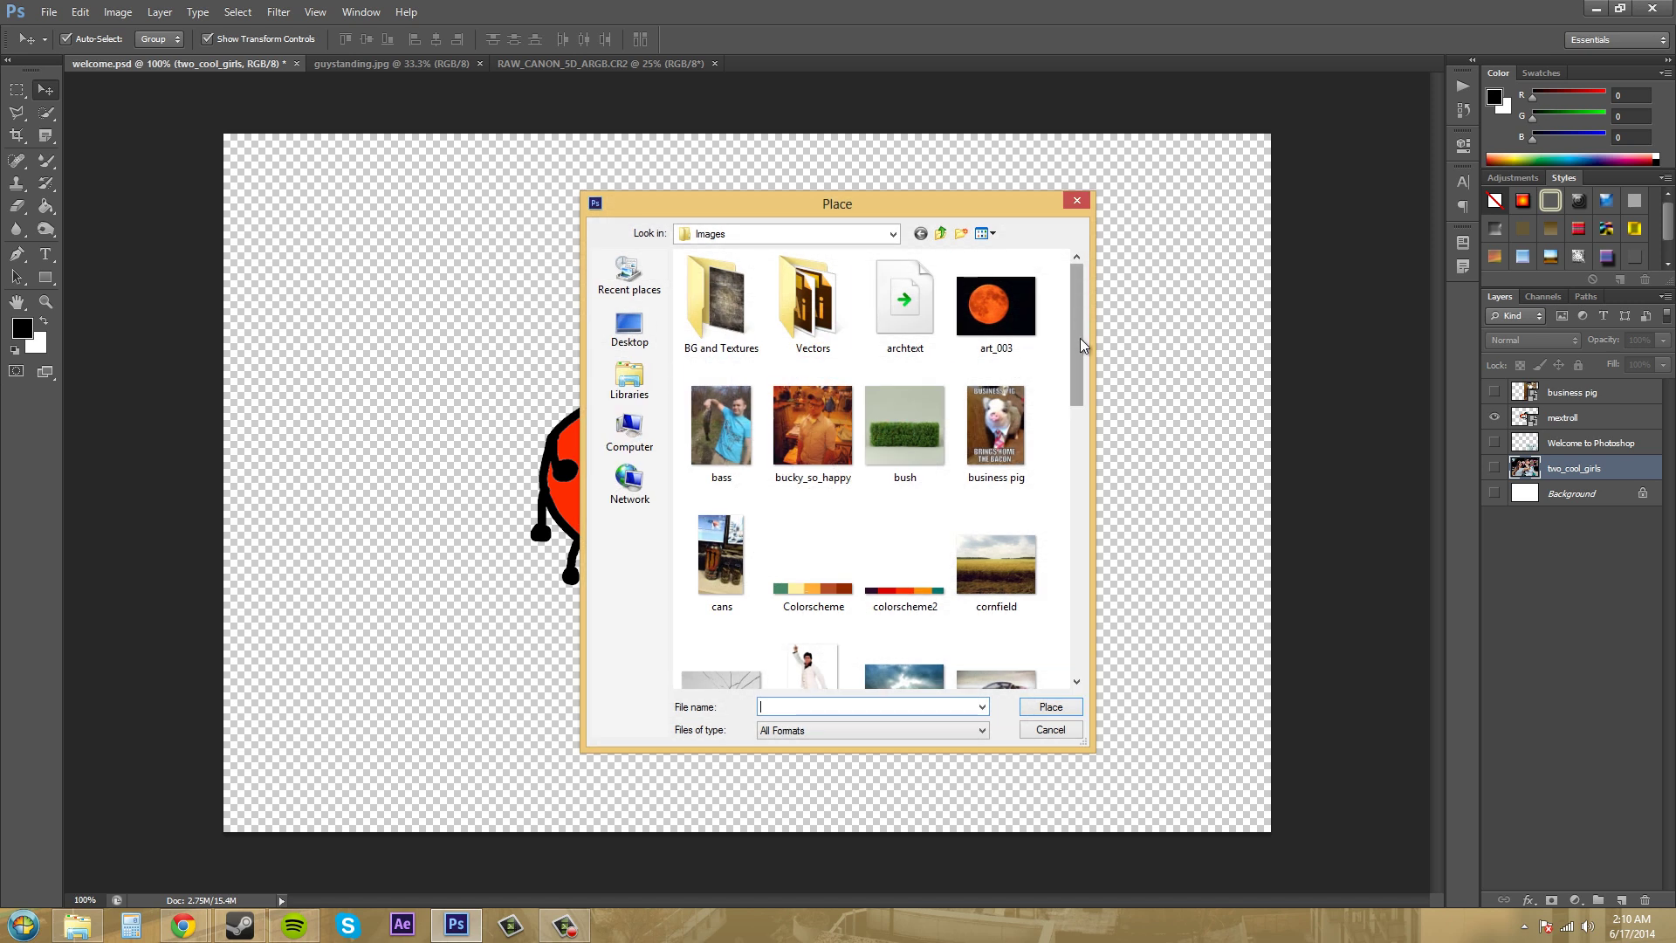
left_click_drag(1081, 337, 1088, 390)
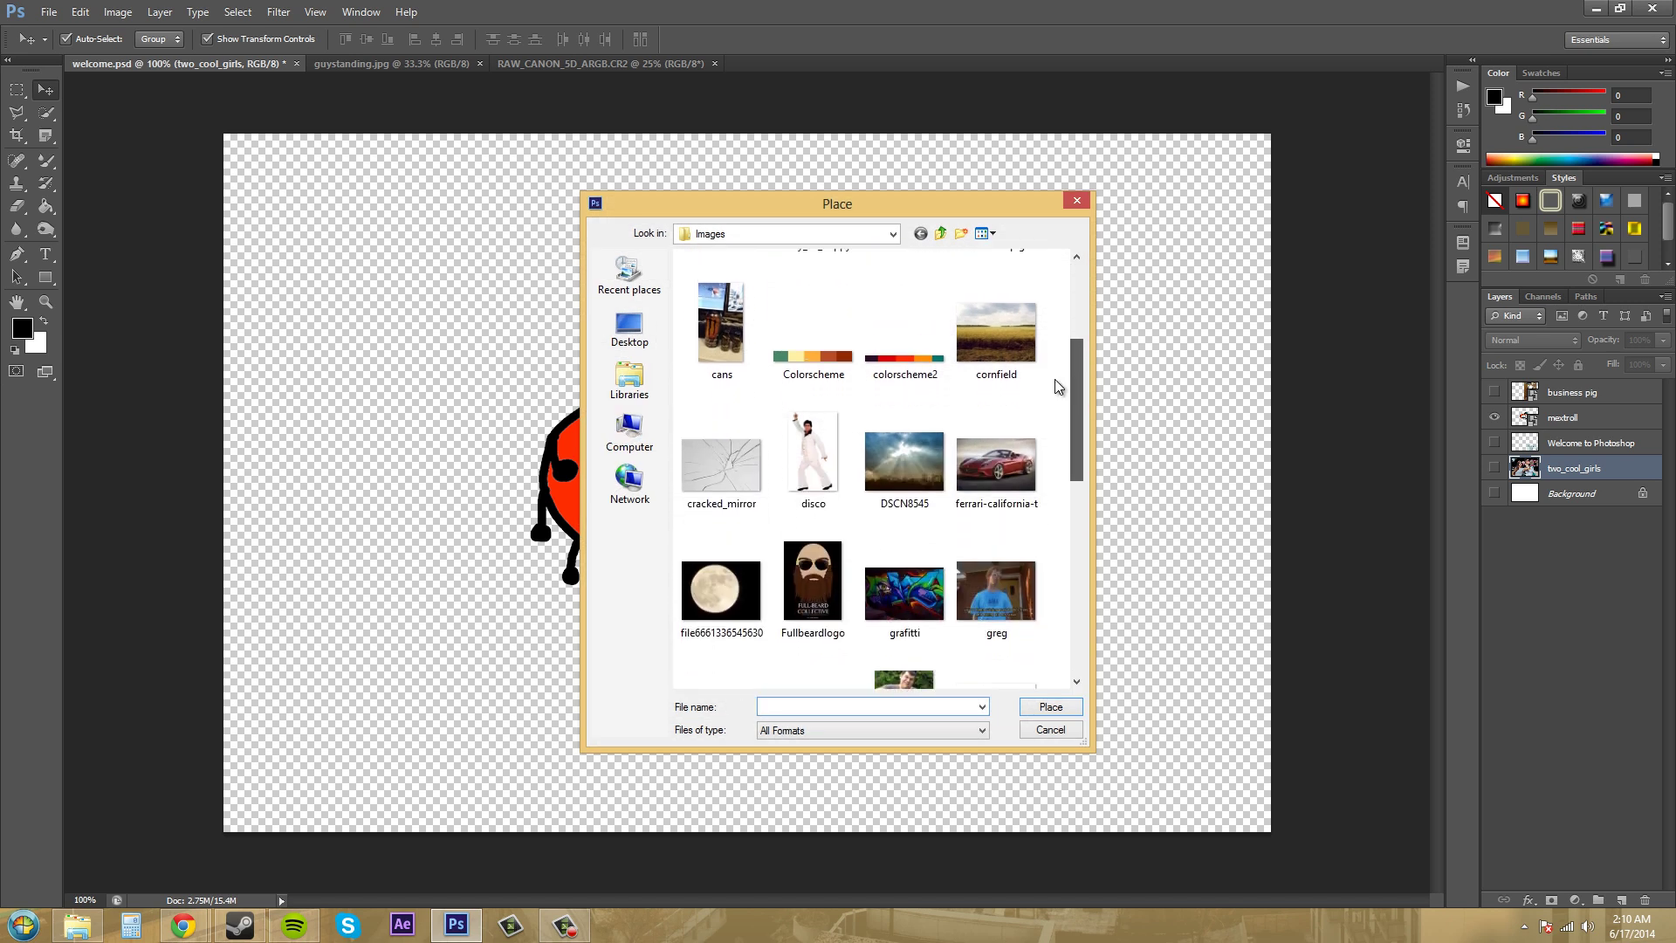
left_click(818, 360)
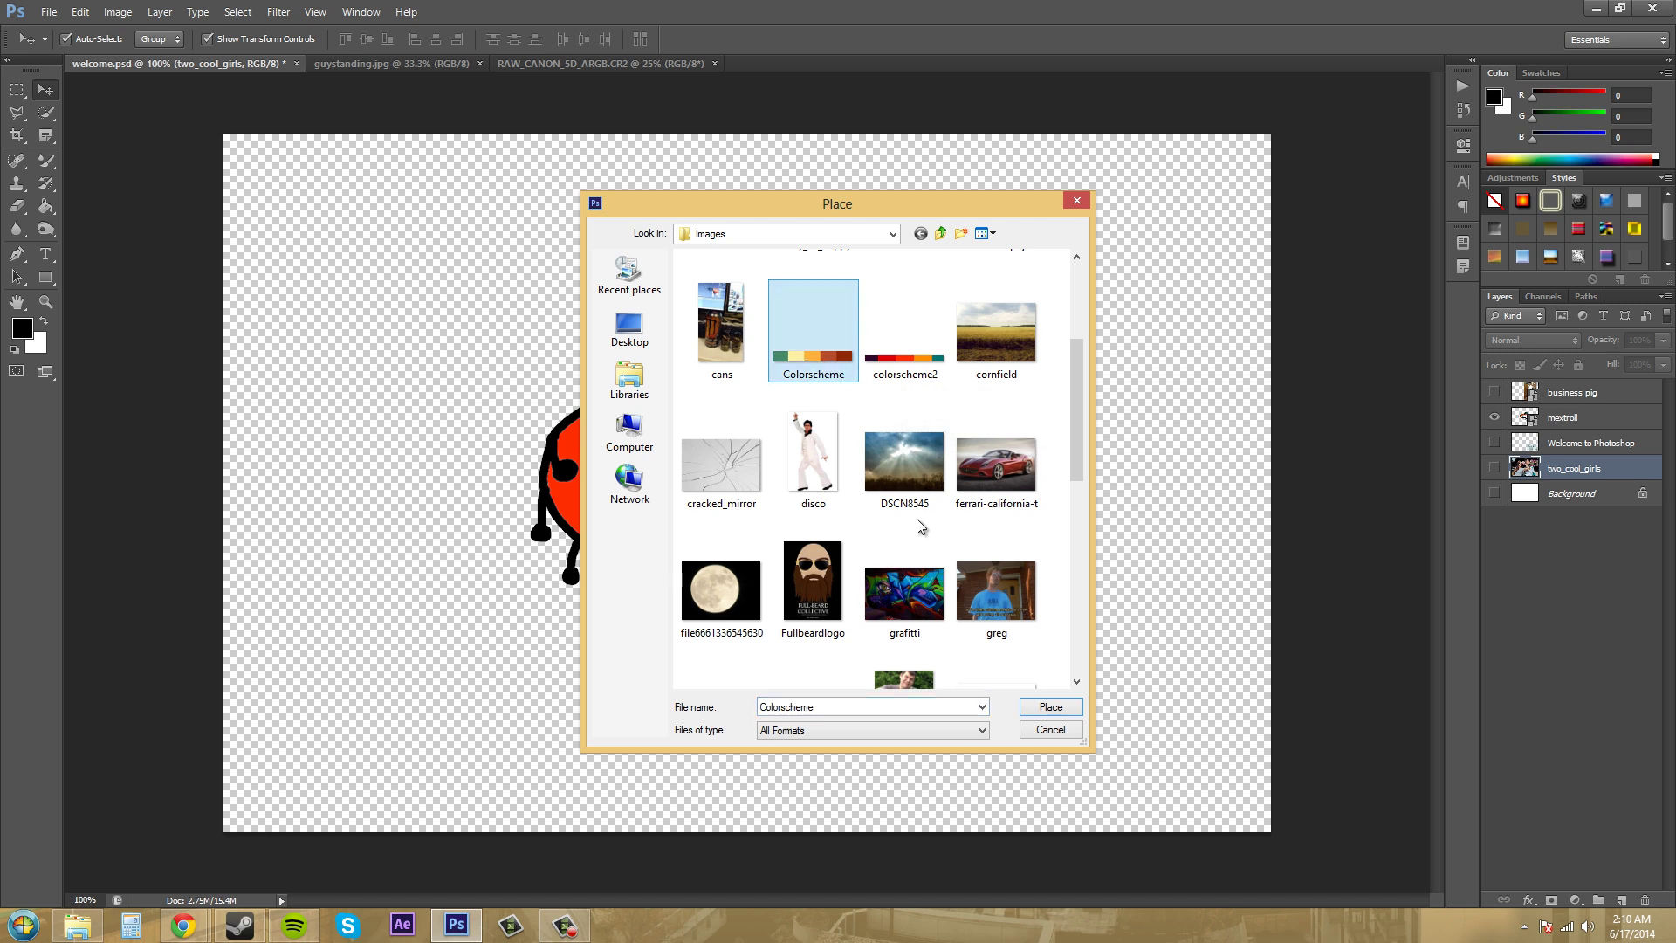
left_click(905, 349)
left_click(1051, 707)
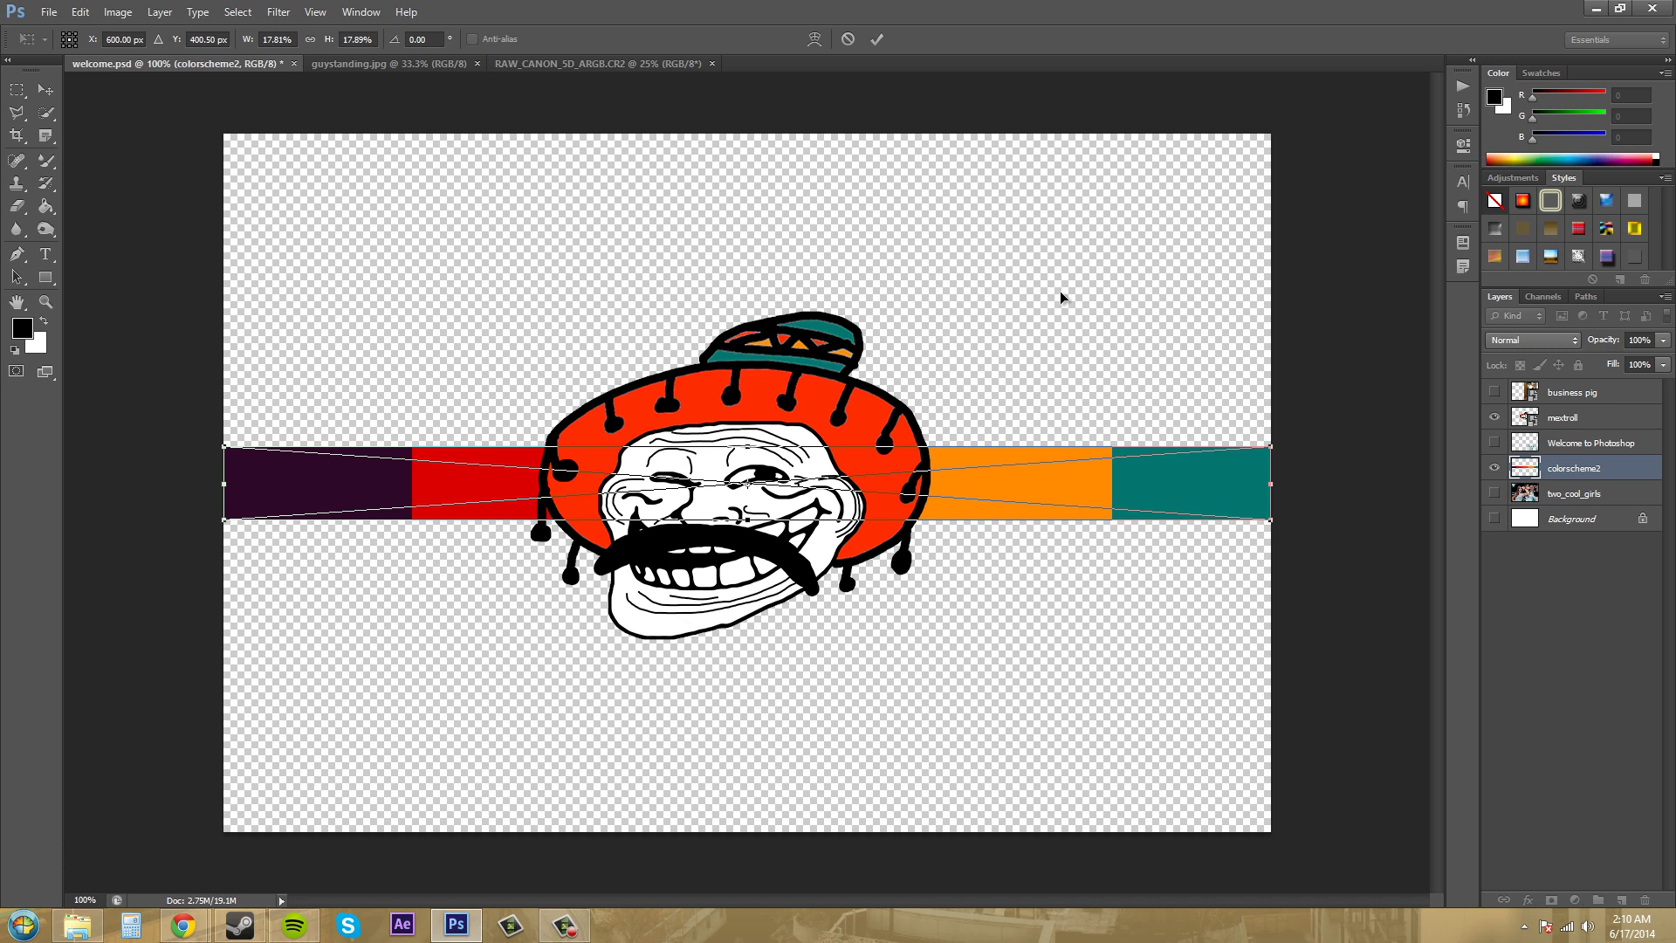
left_click_drag(1116, 488, 1060, 291)
key("Return")
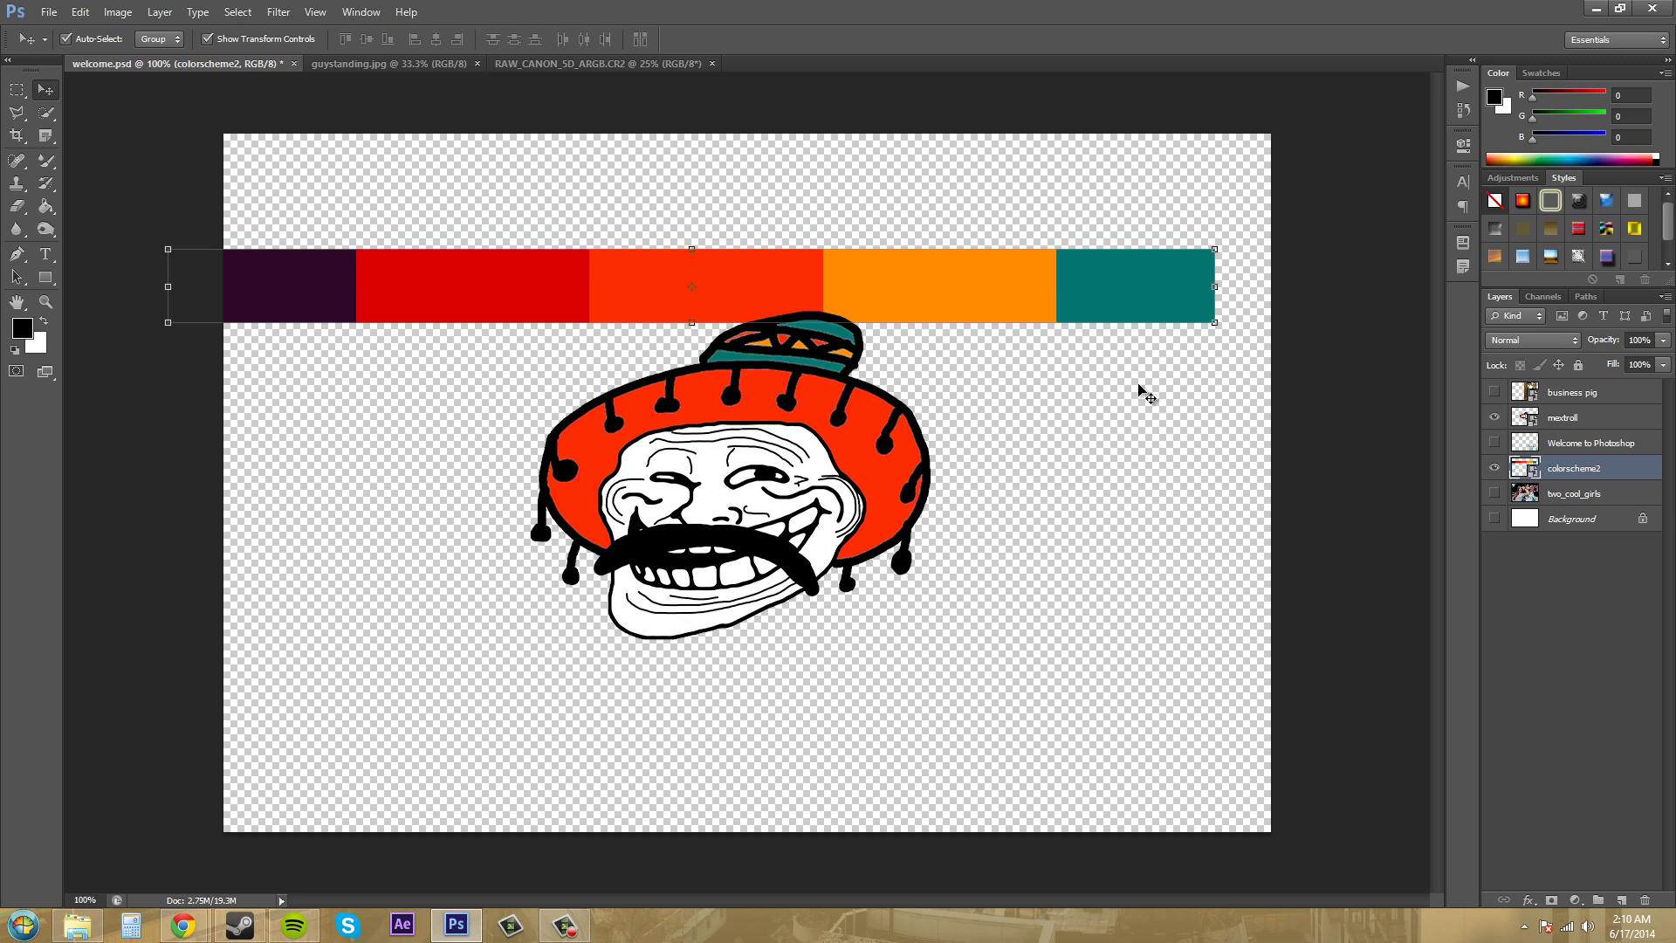
left_click(1218, 262)
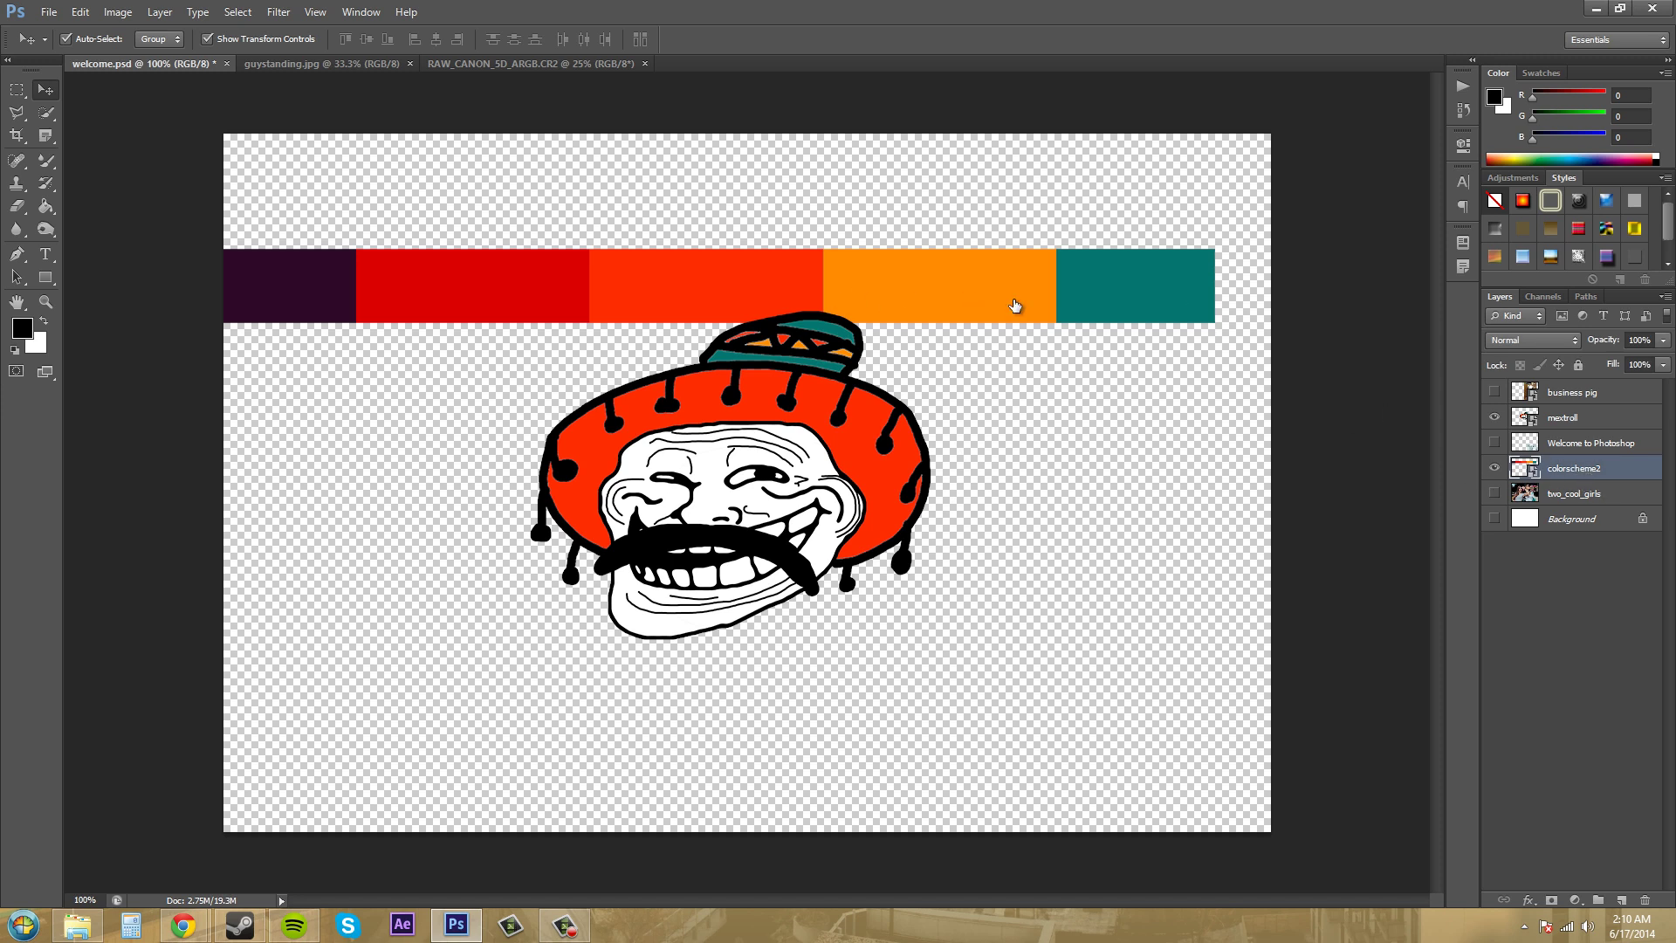
left_click(954, 297)
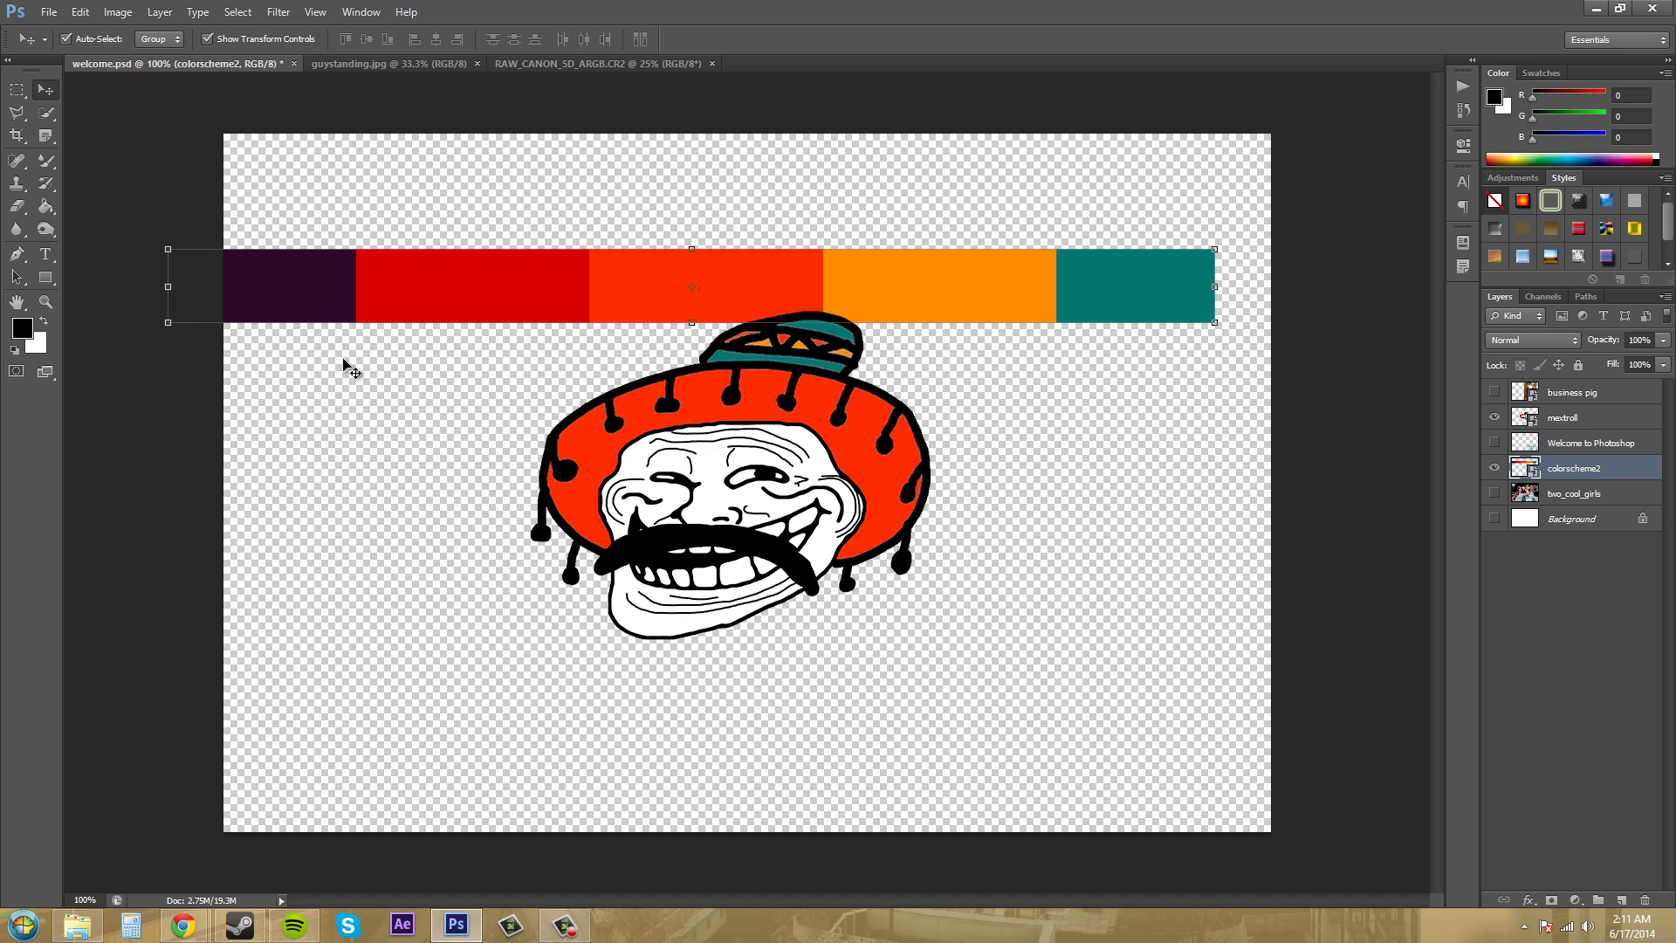
left_click(1215, 322)
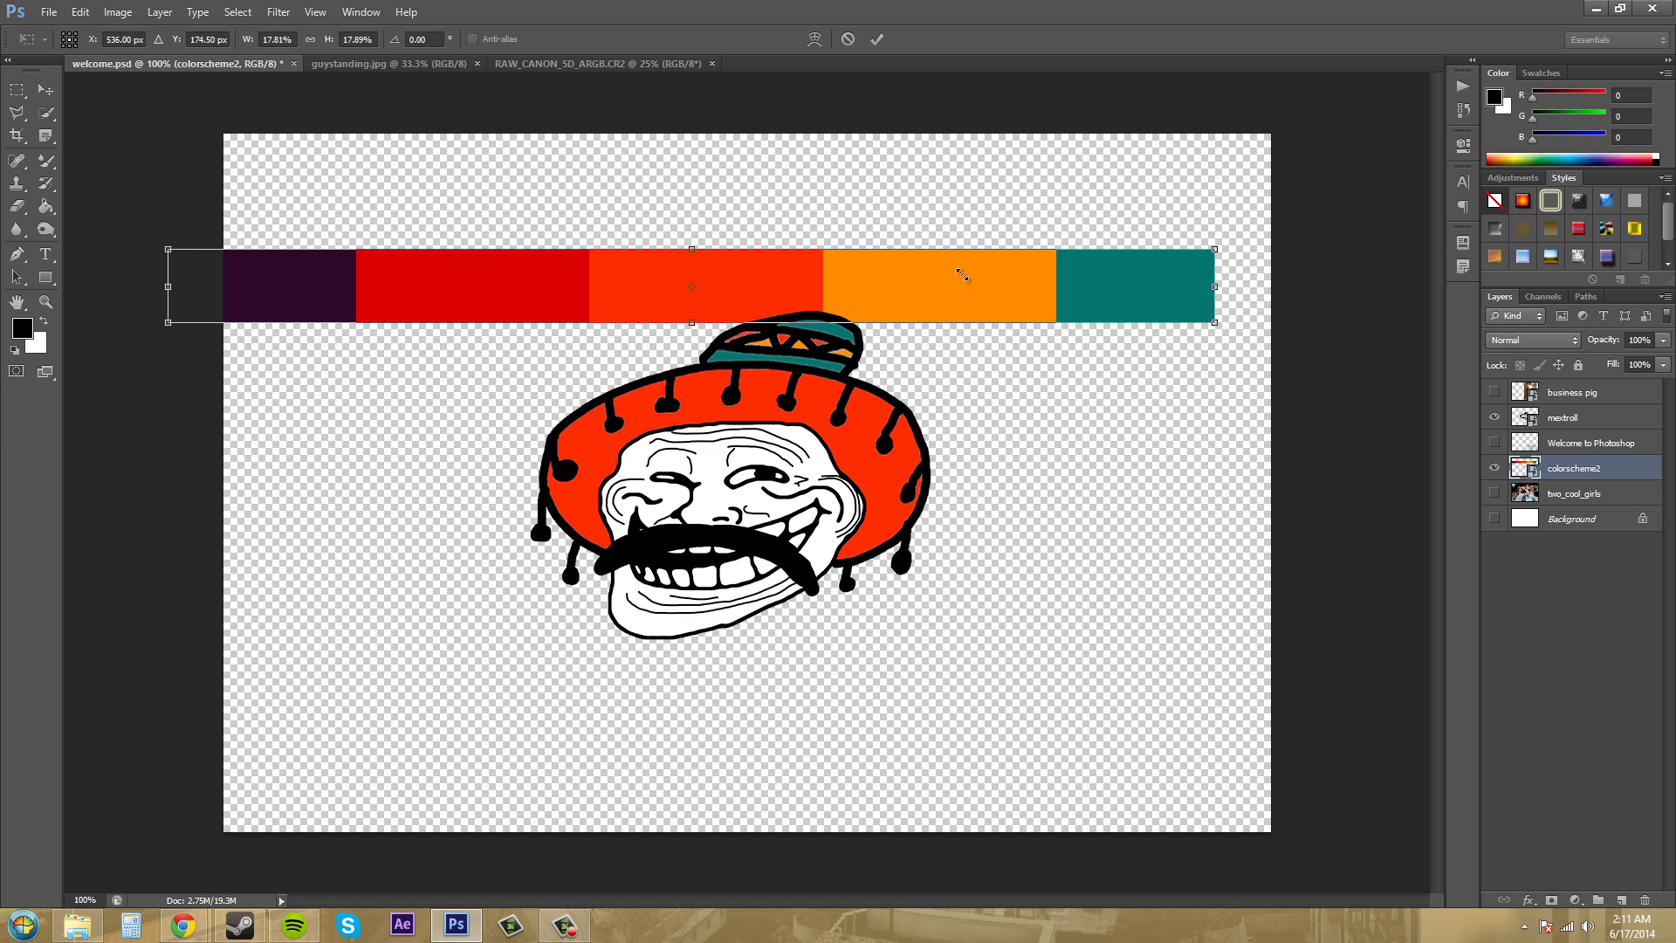
left_click_drag(1211, 320, 1227, 355)
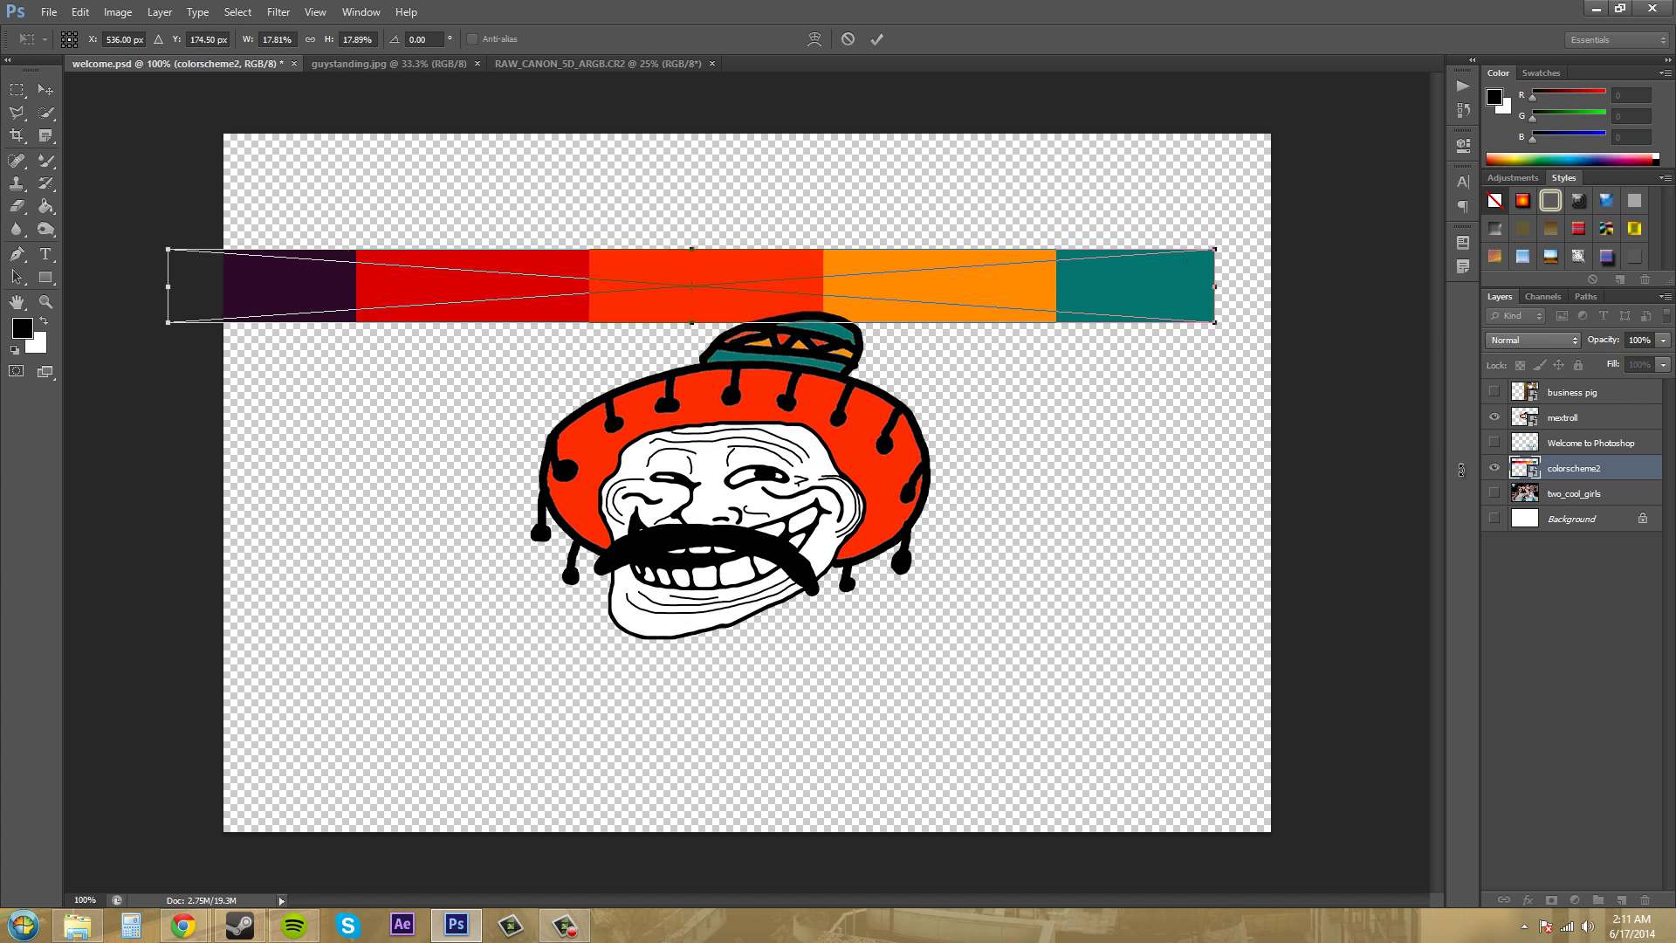
key("Return")
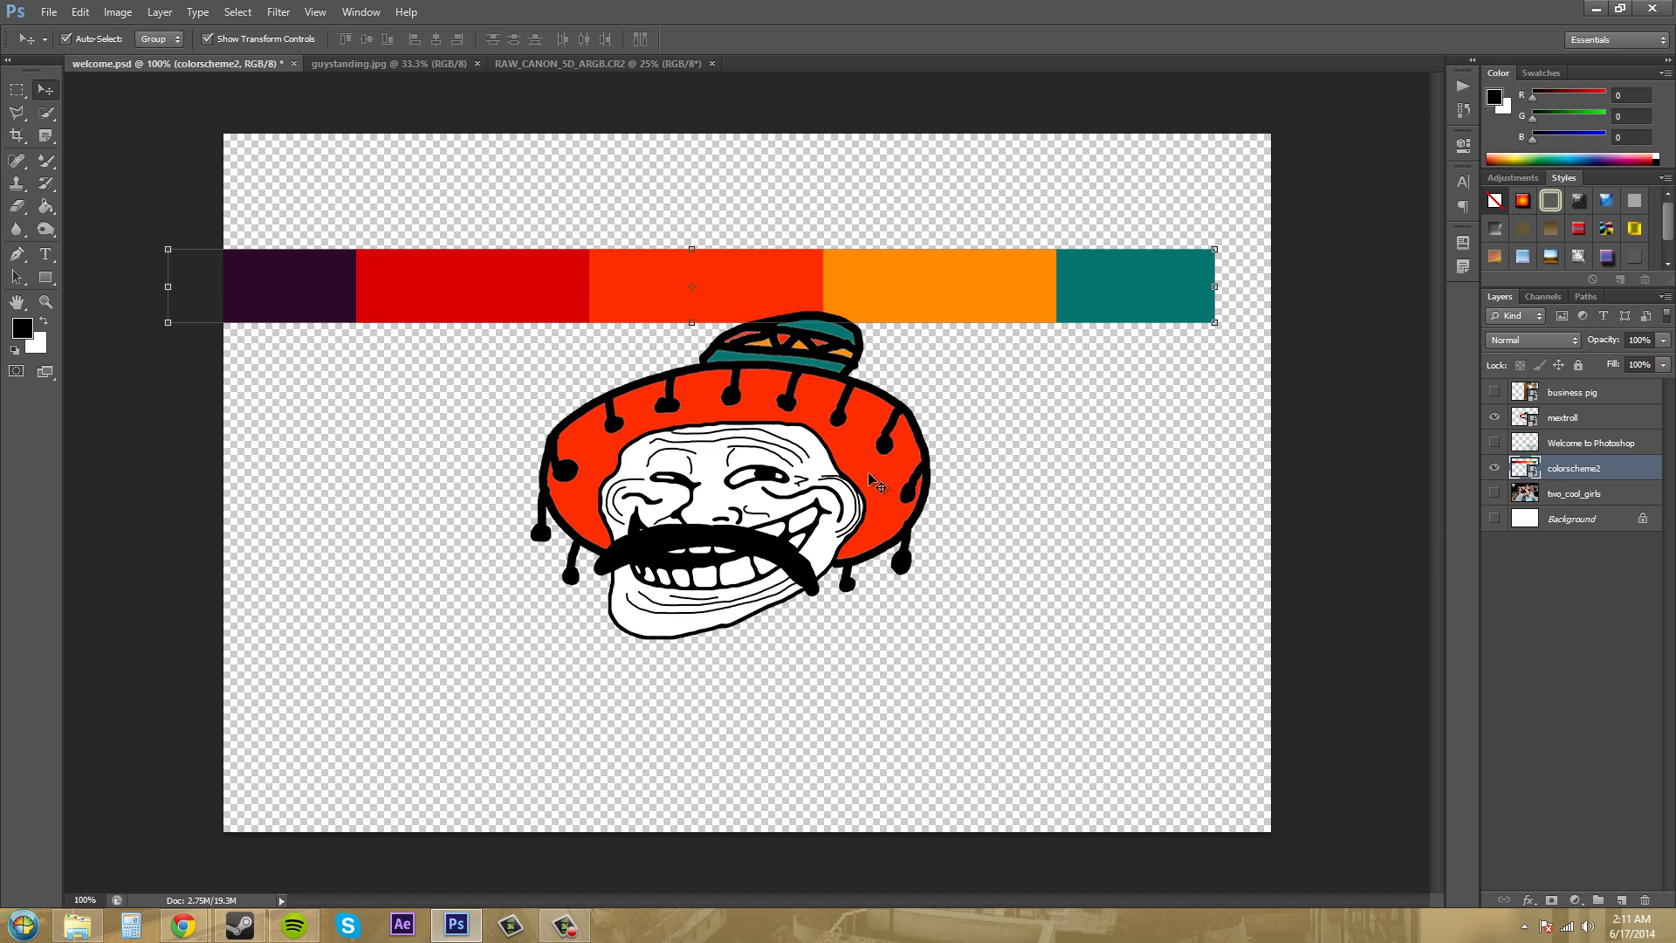
Show the two_cool_girls layer and hide the mextroll and colorscheme2 layers
left_click(1581, 495)
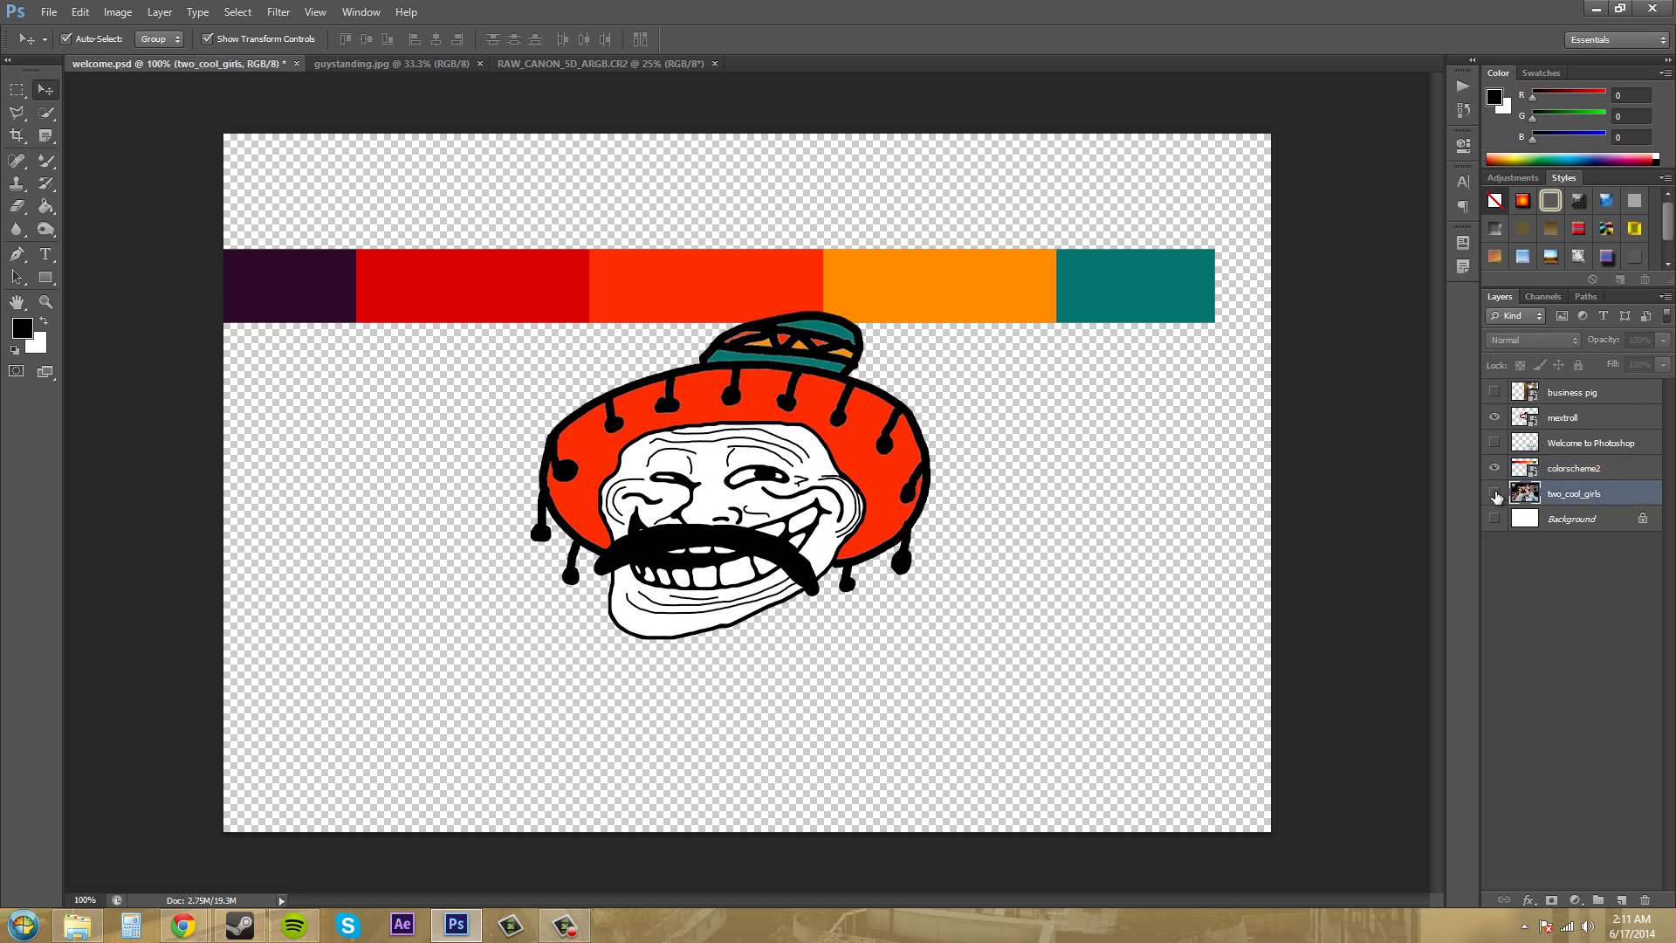
left_click(1496, 492)
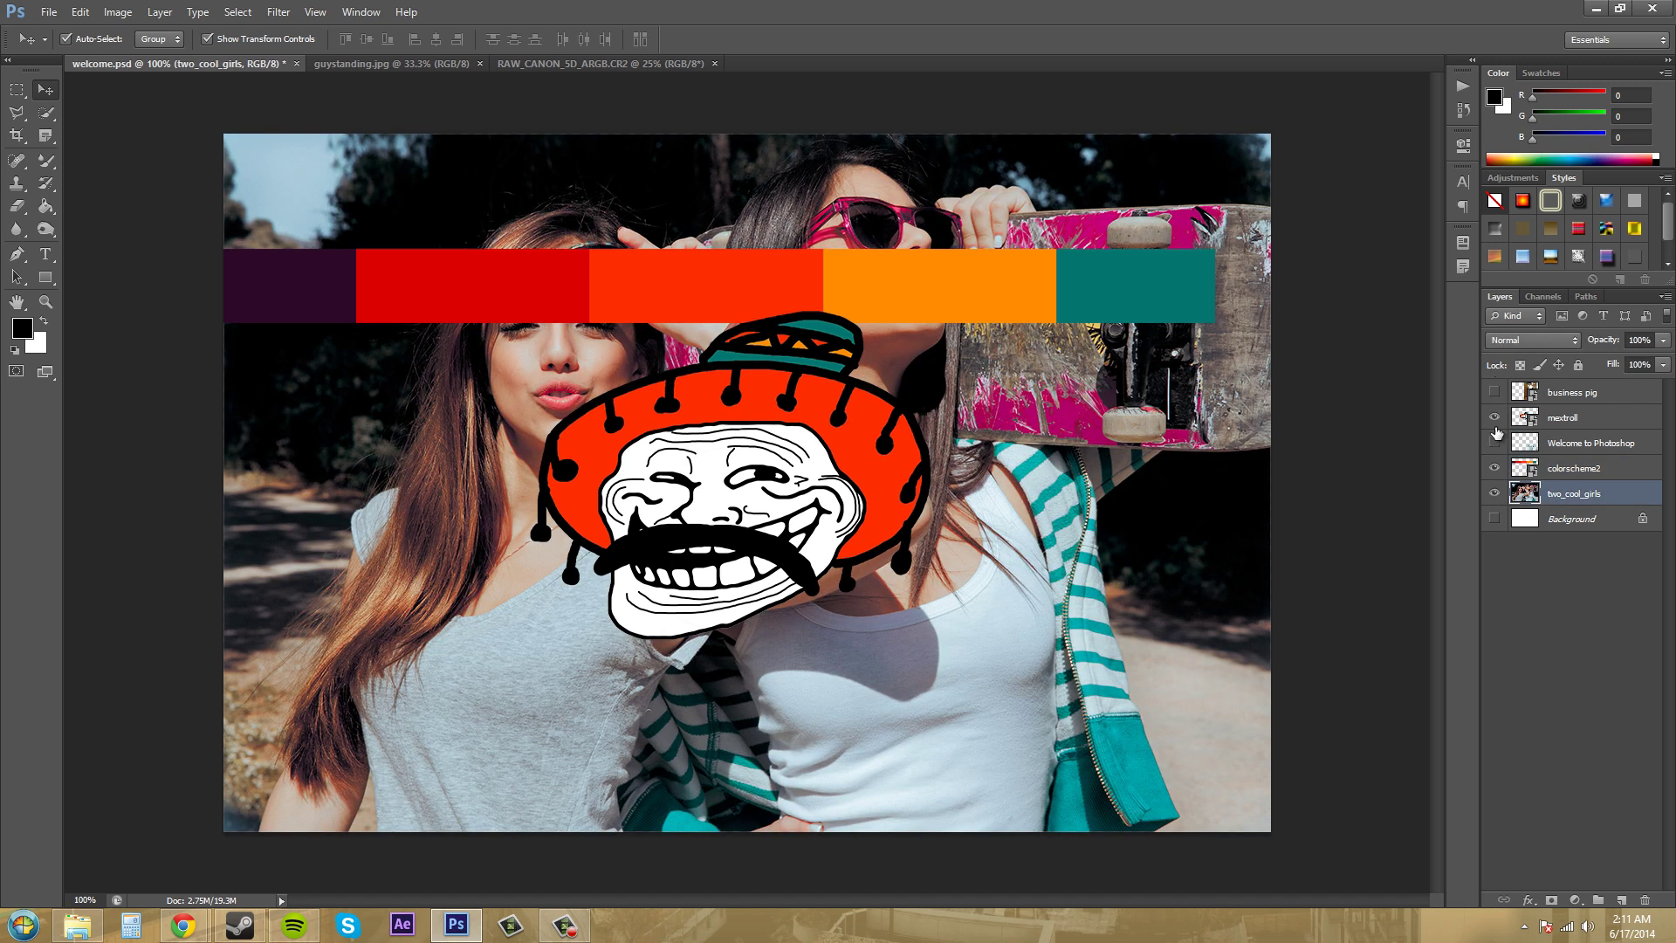
left_click(1495, 417)
left_click(1495, 470)
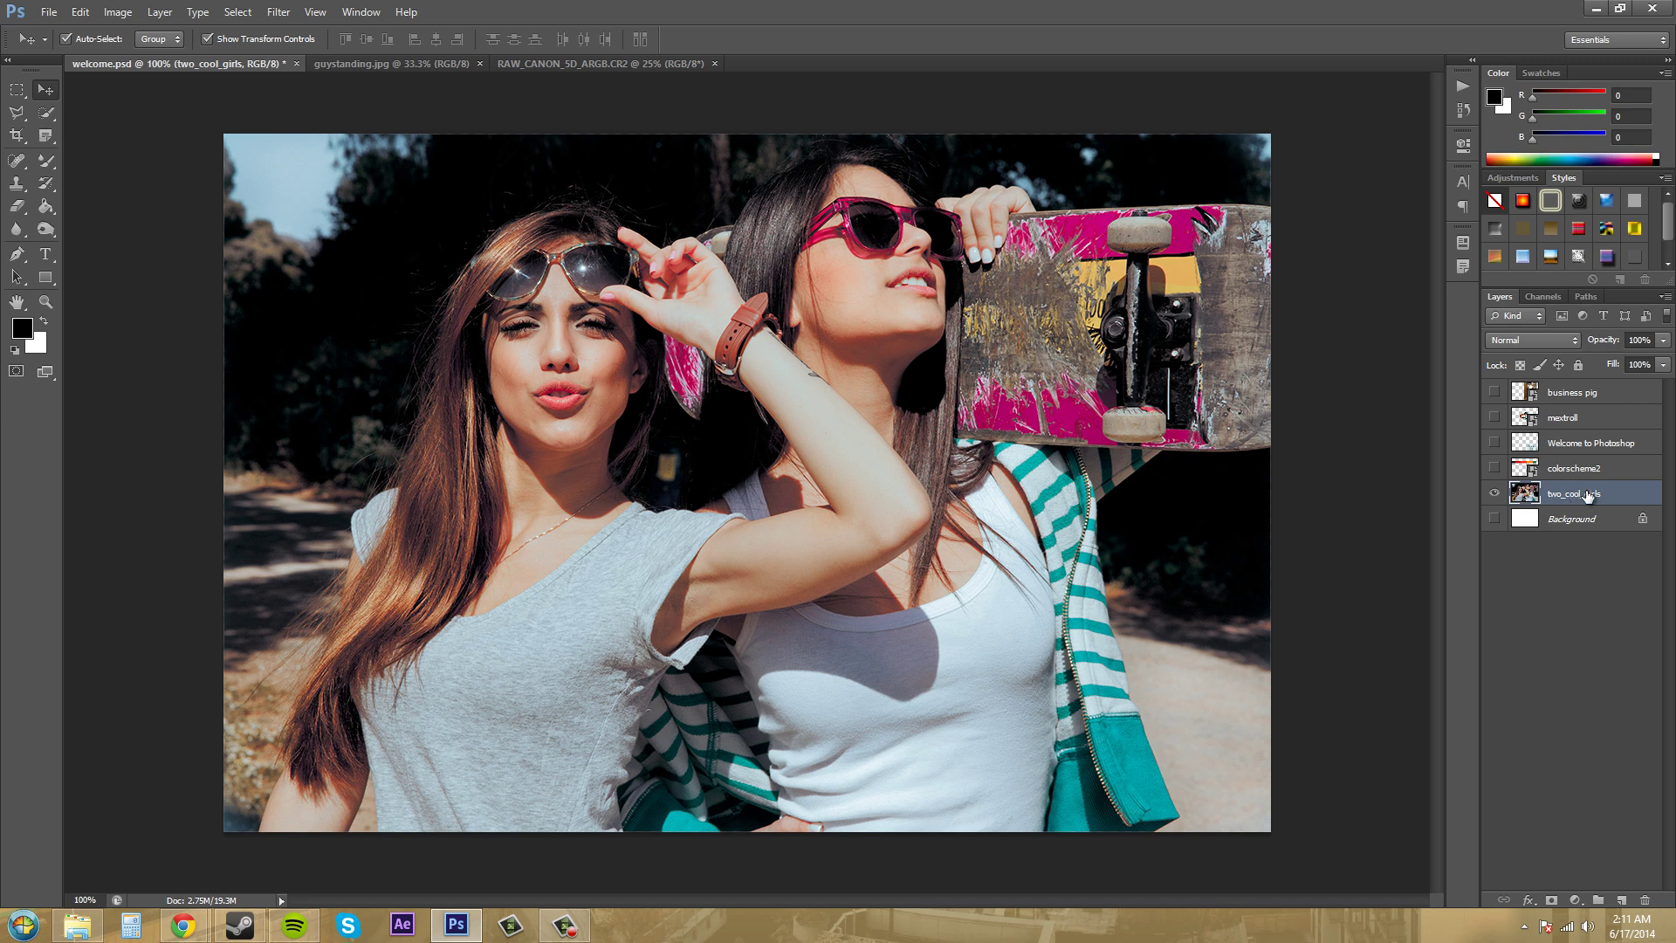
Convert the two_cool_girls layer to a smart object
right_click(1570, 494)
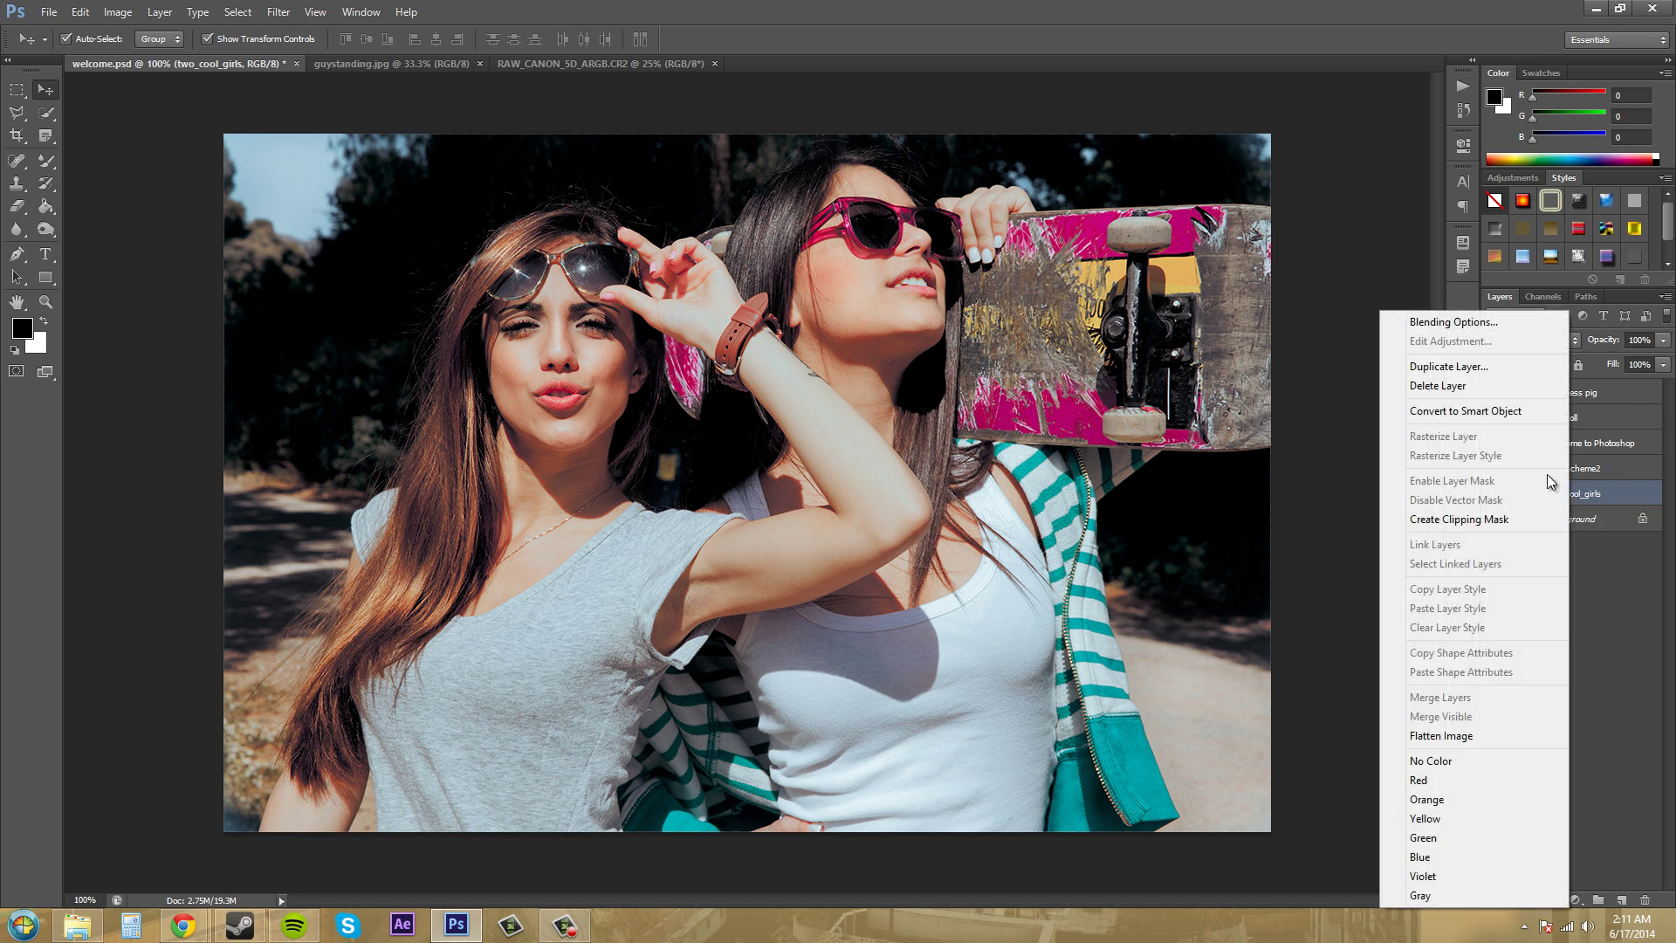
left_click(1458, 411)
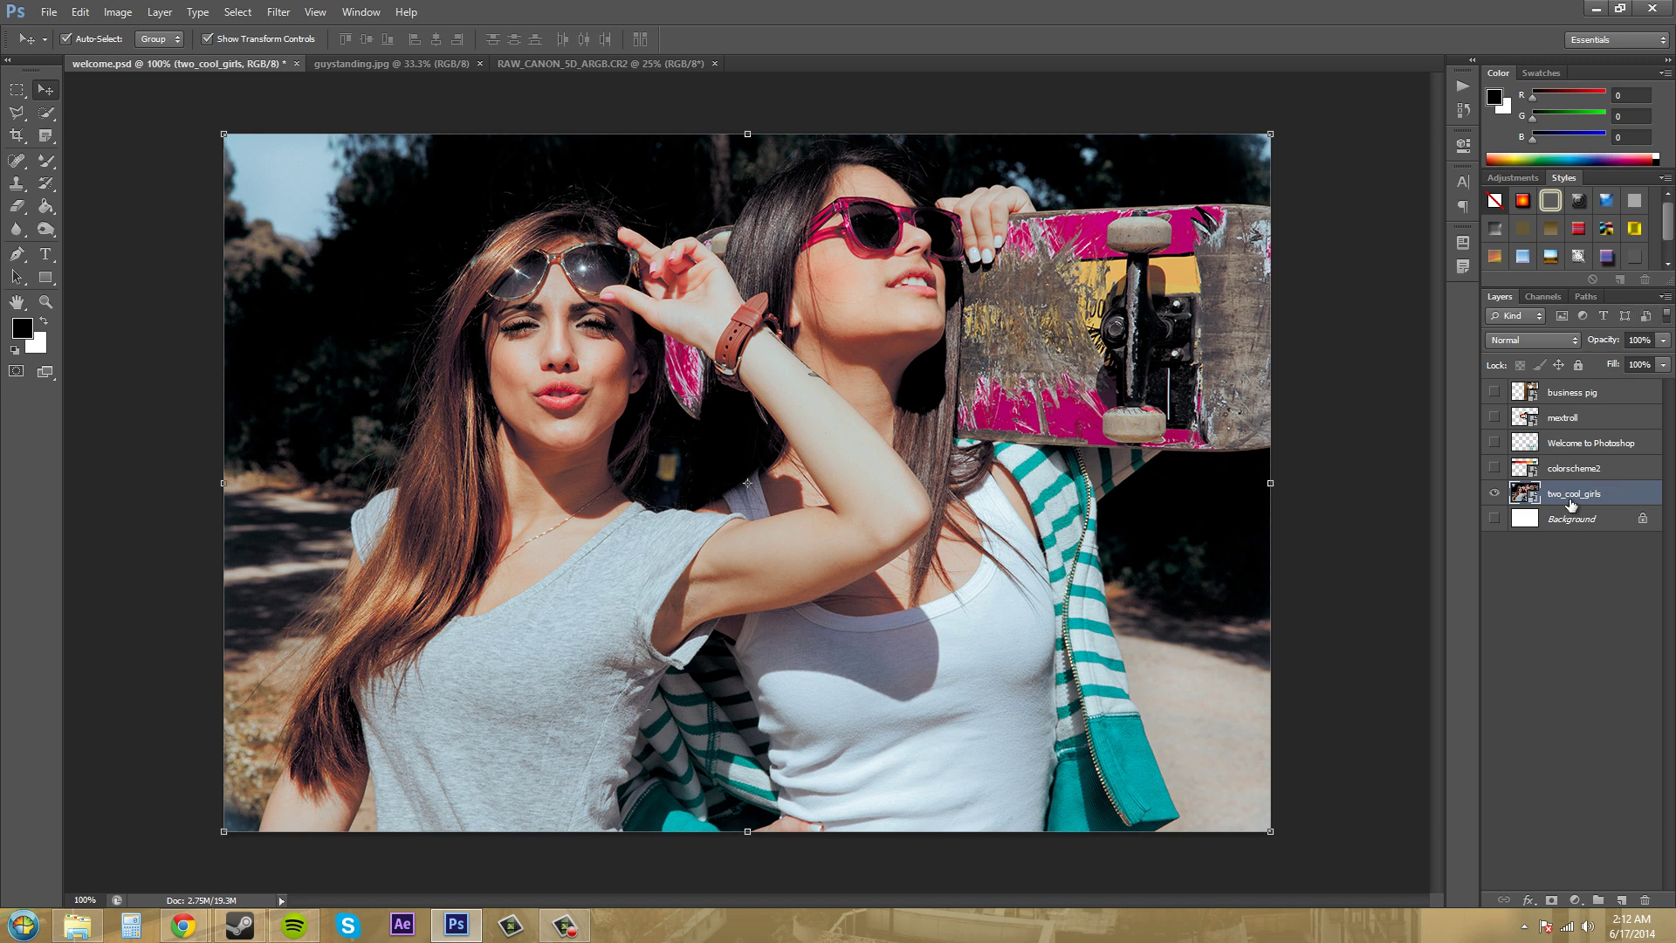
left_click(1666, 299)
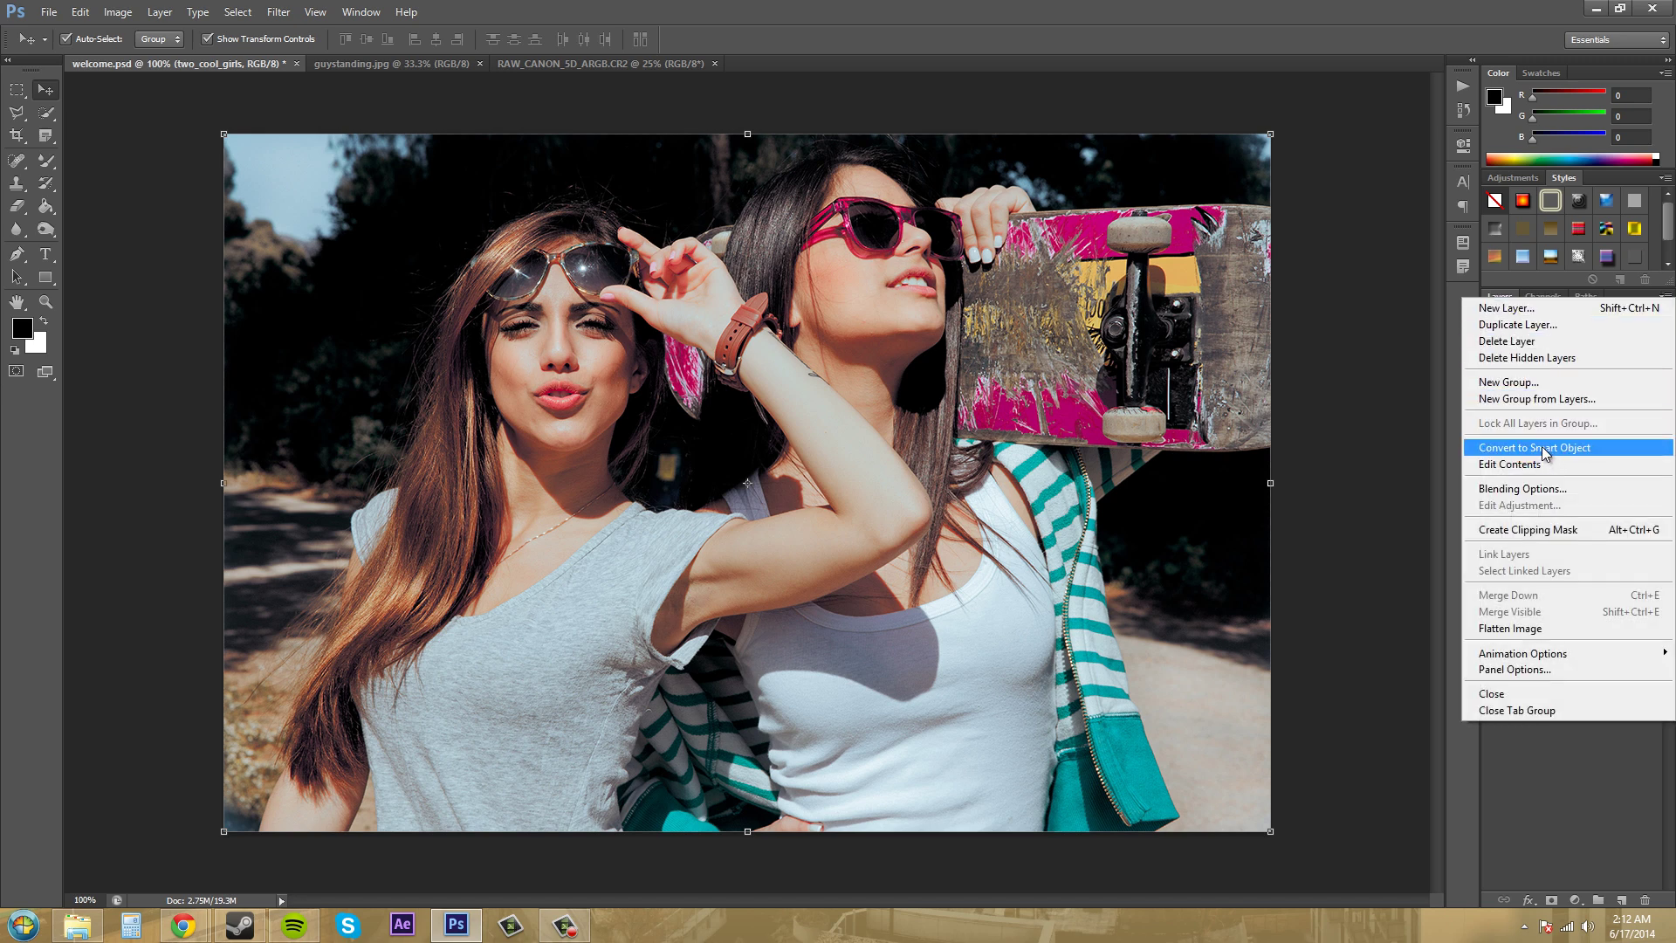
left_click(1582, 809)
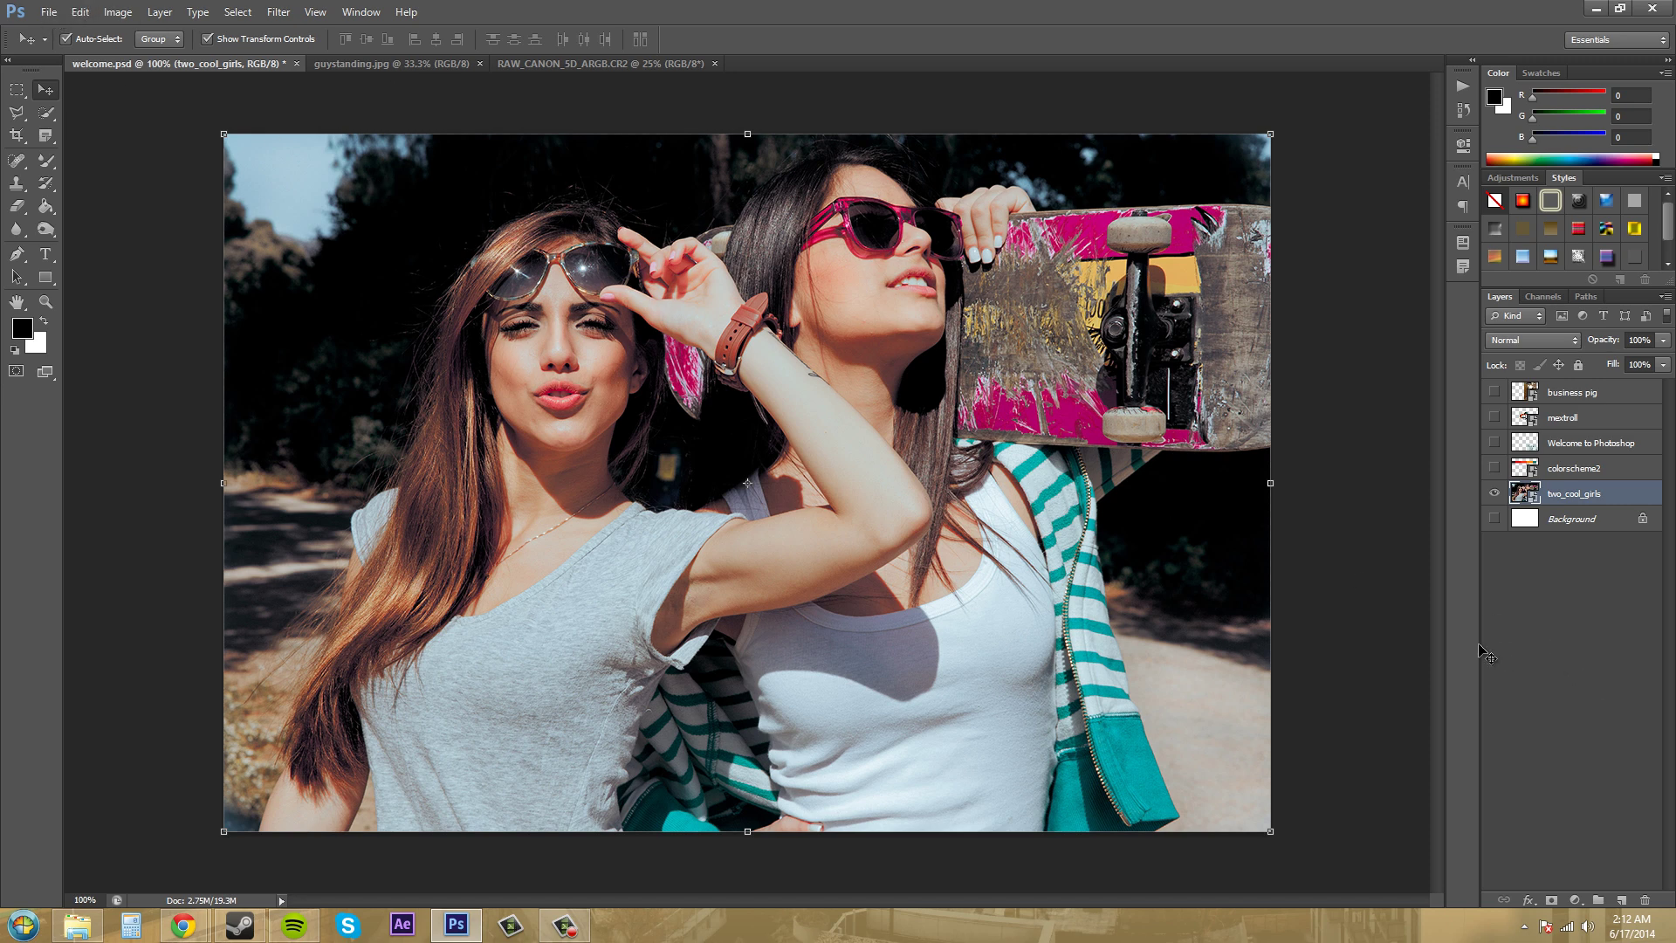
Open the joby fish photo as a smart object in a new document
left_click(1553, 471)
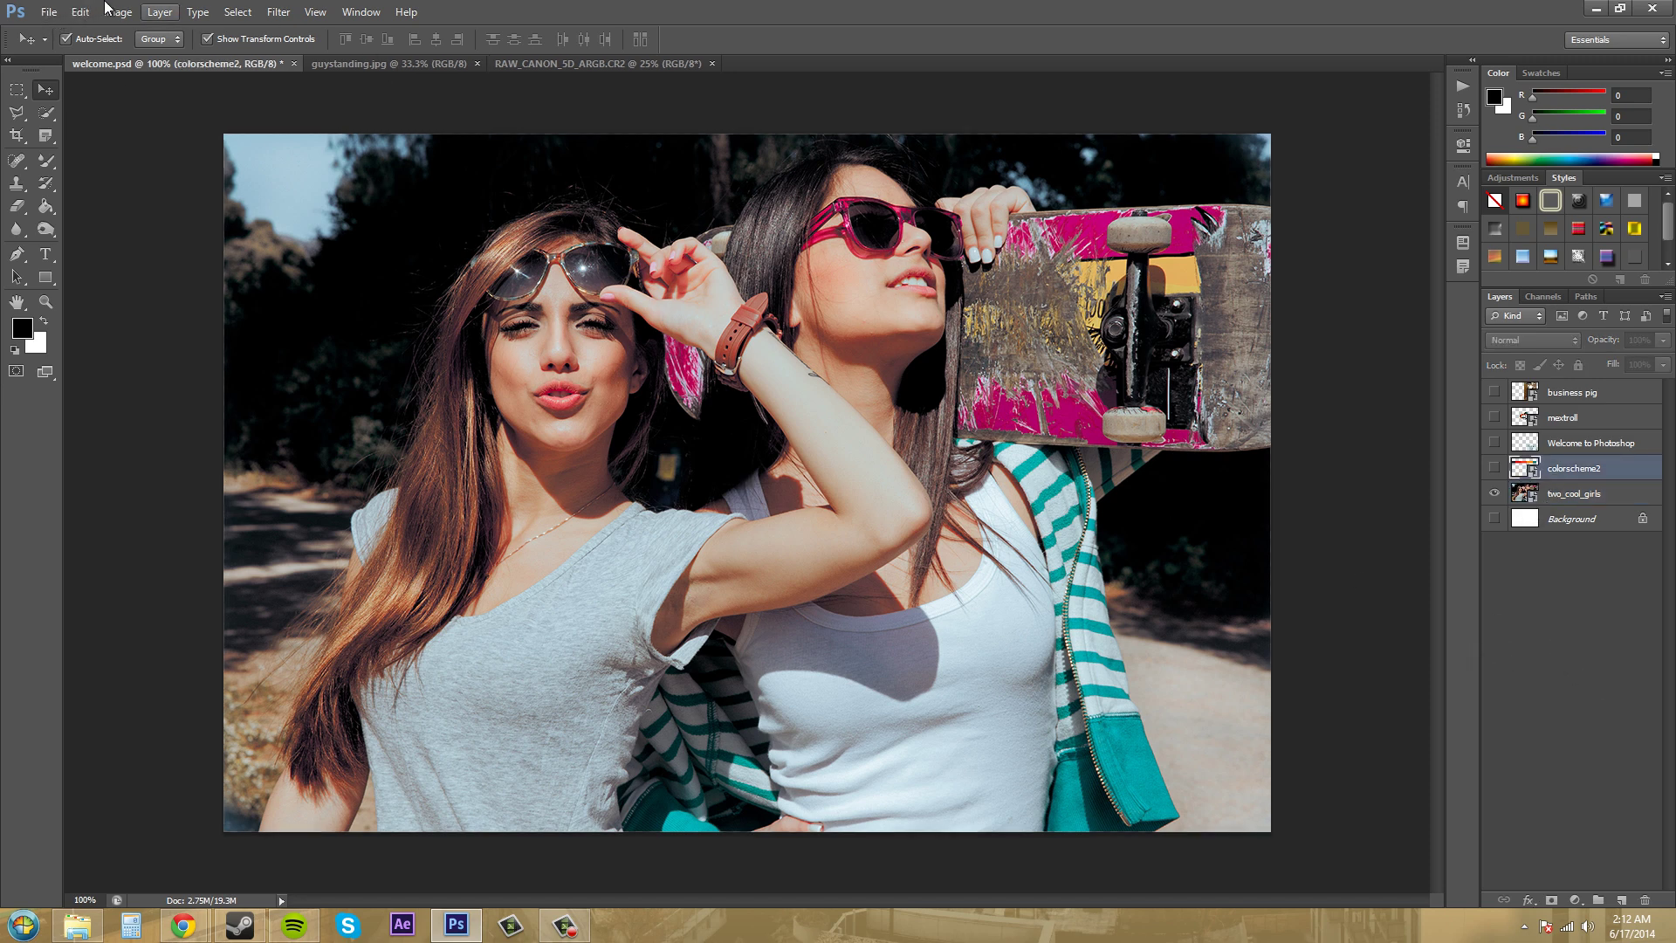
left_click(50, 13)
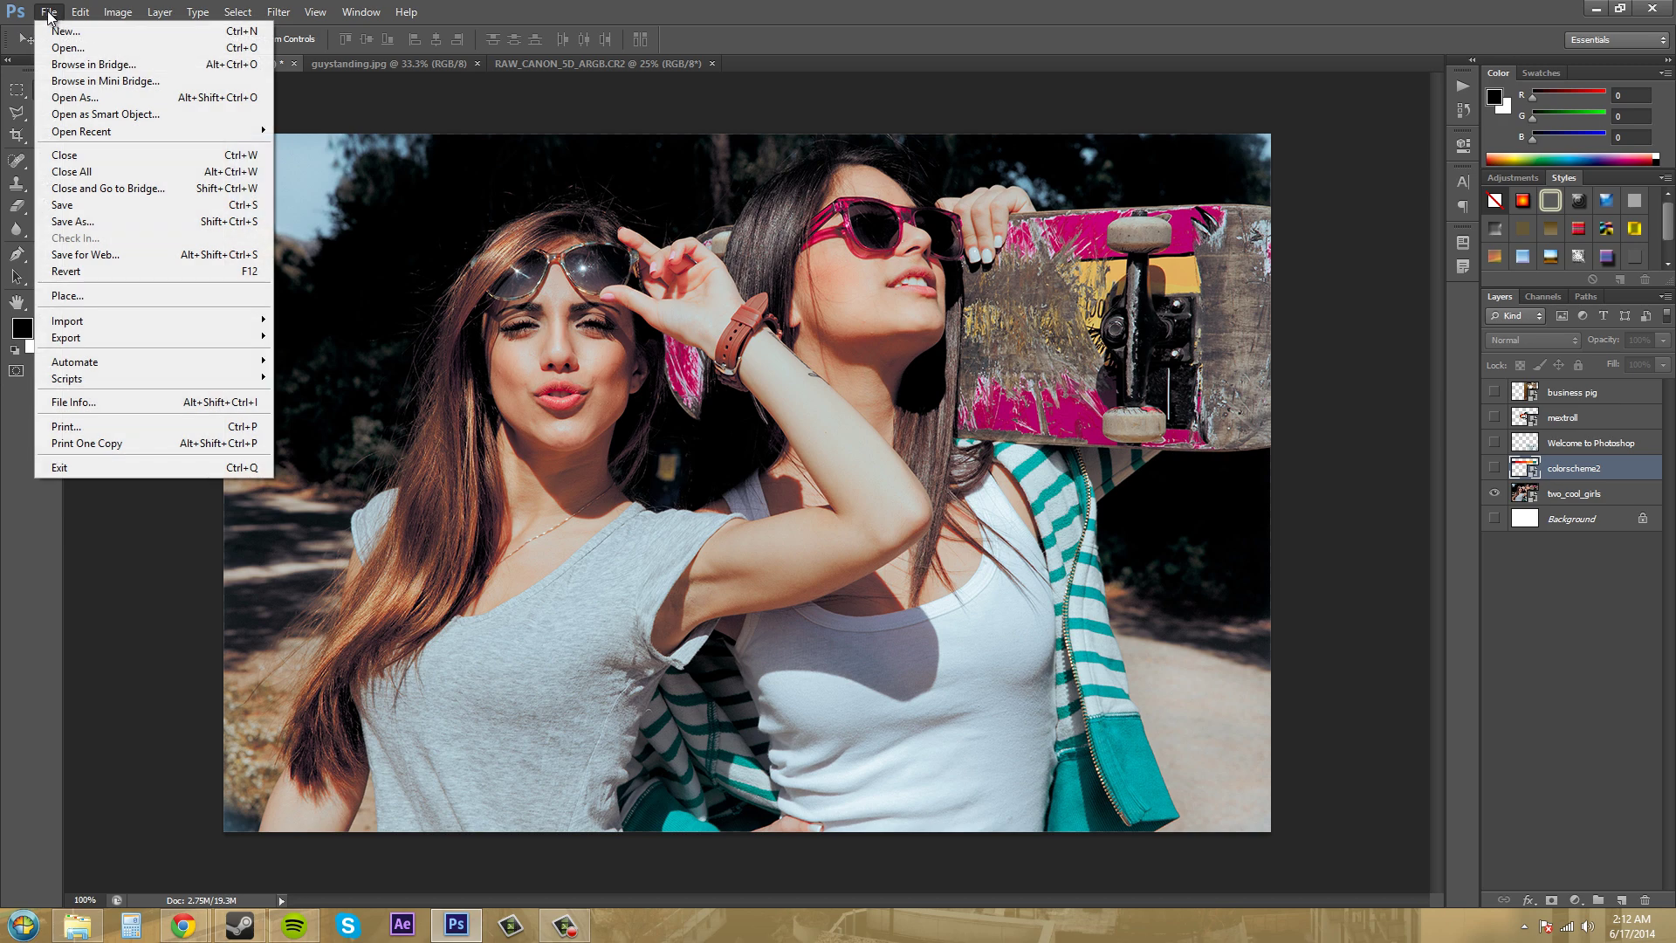
left_click(111, 123)
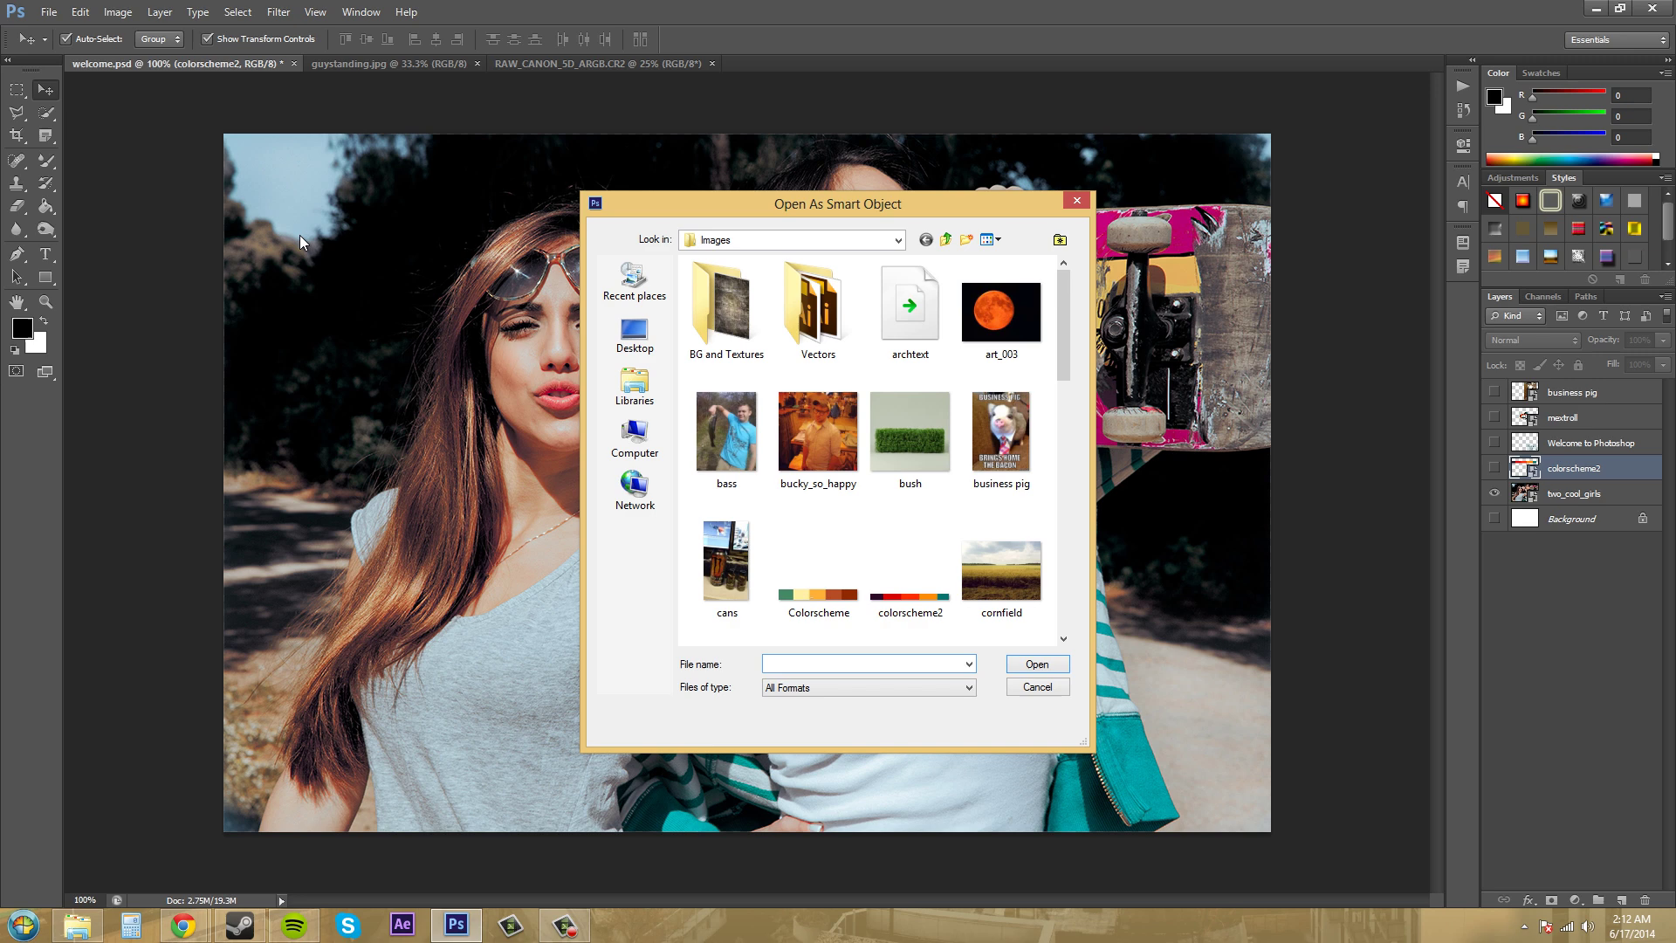
left_click_drag(1067, 324, 1079, 515)
scroll(1077, 510, "up", 3)
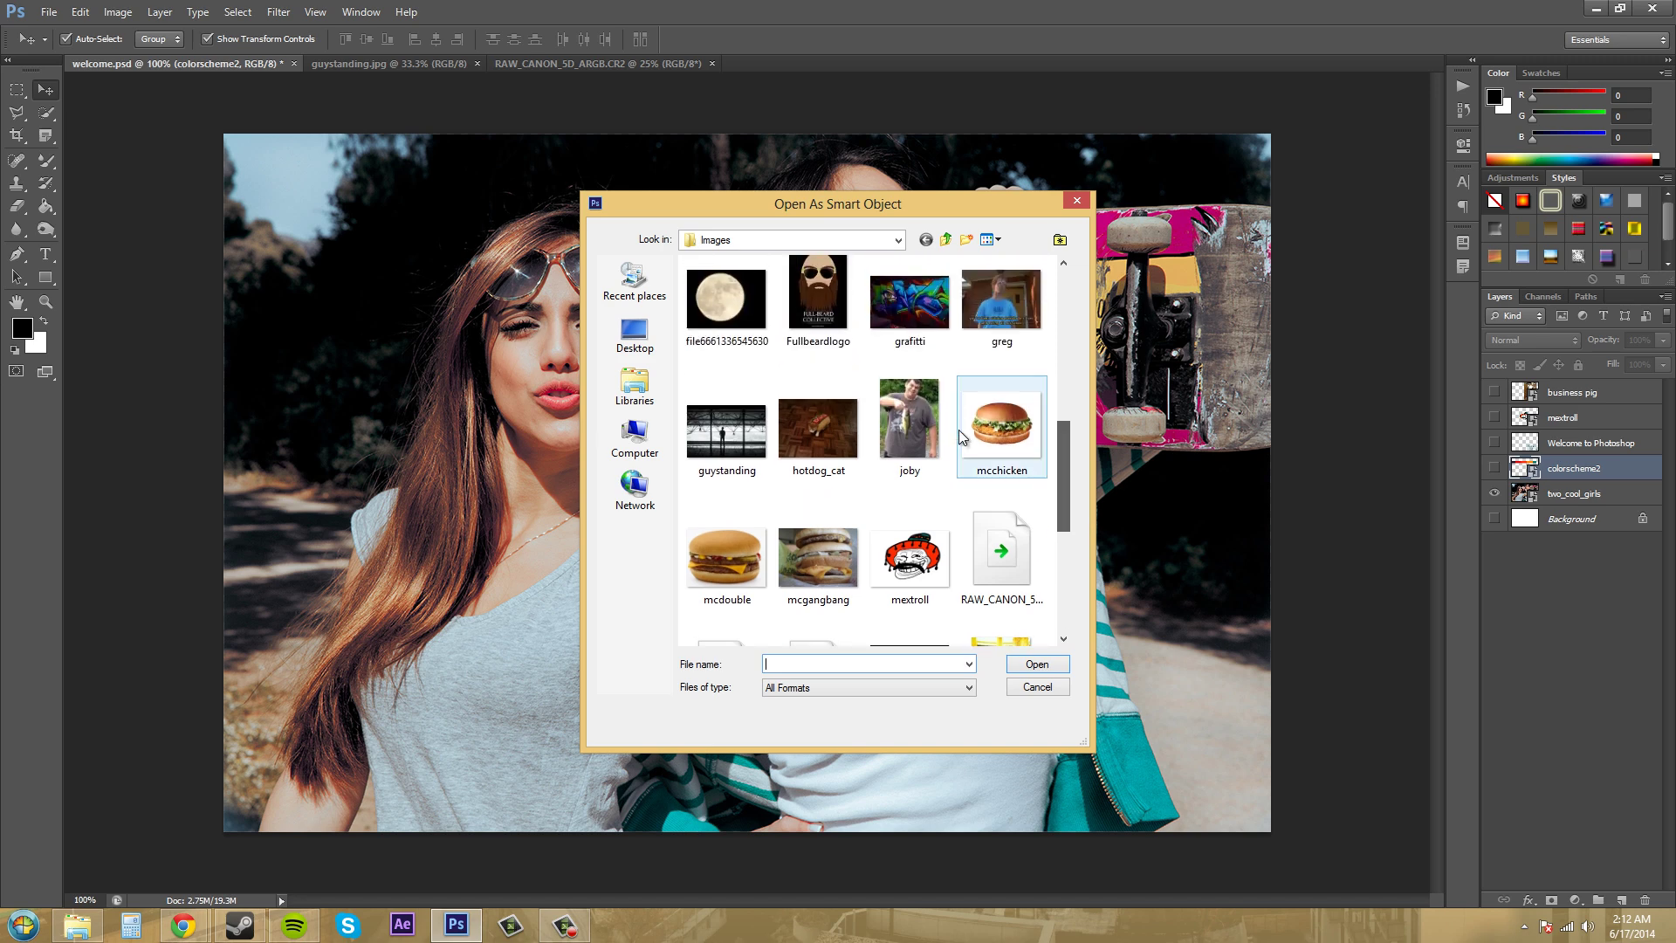
left_click(922, 401)
left_click(1038, 665)
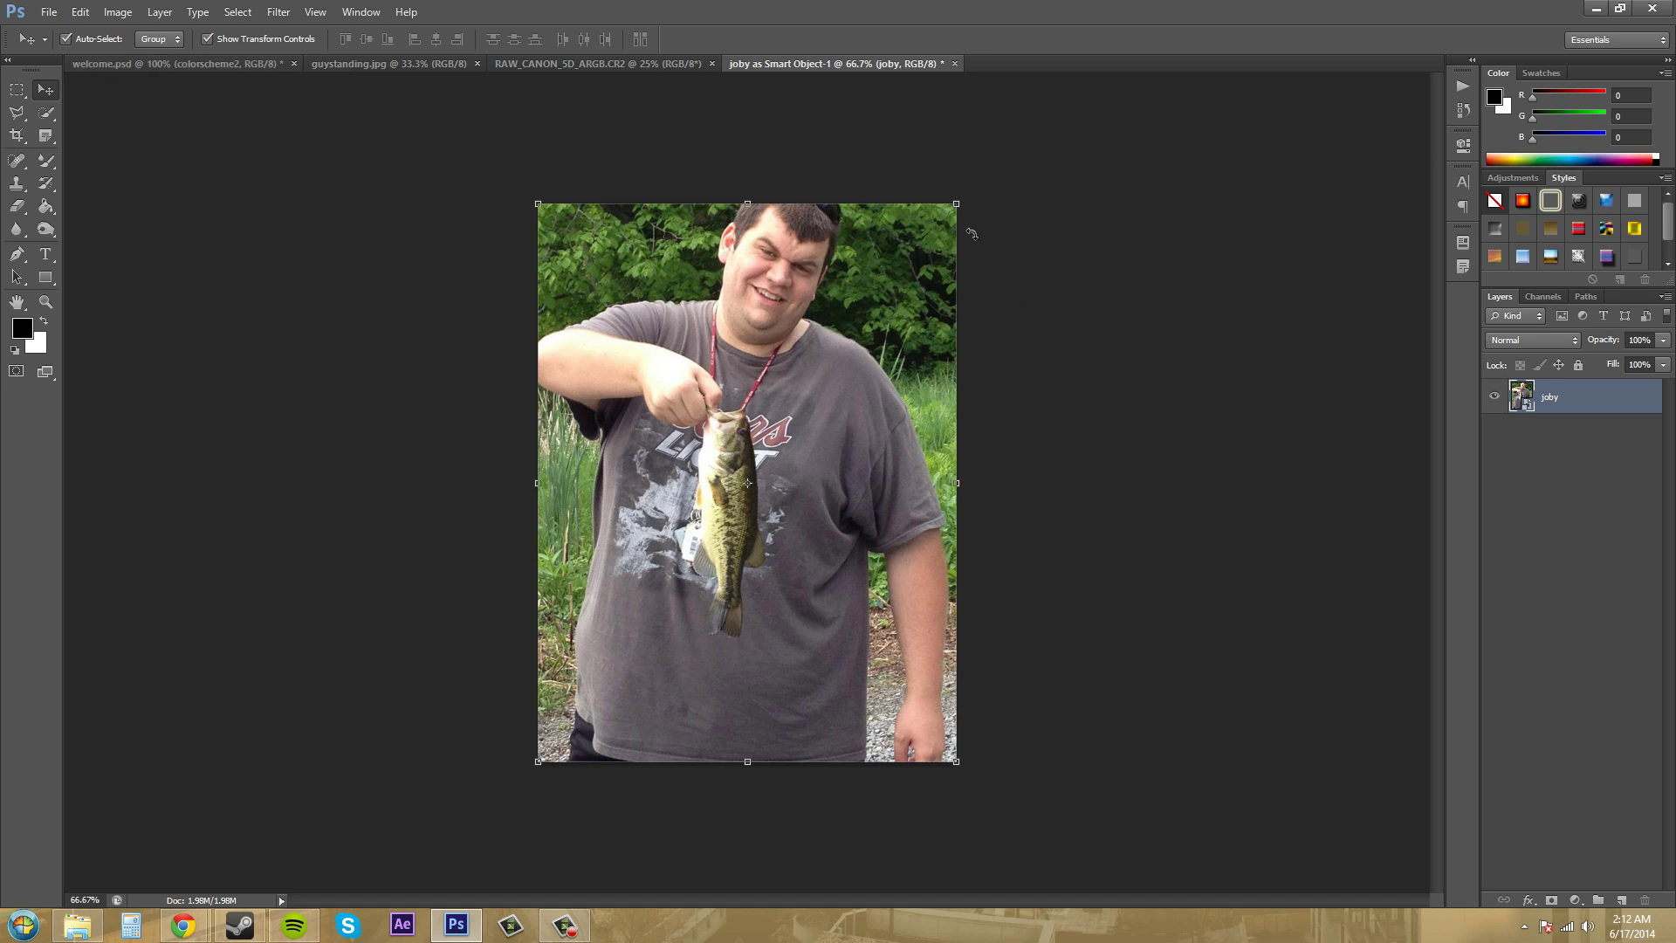
Return to welcome.psd and make two_cool_girls the active layer
left_click(237, 66)
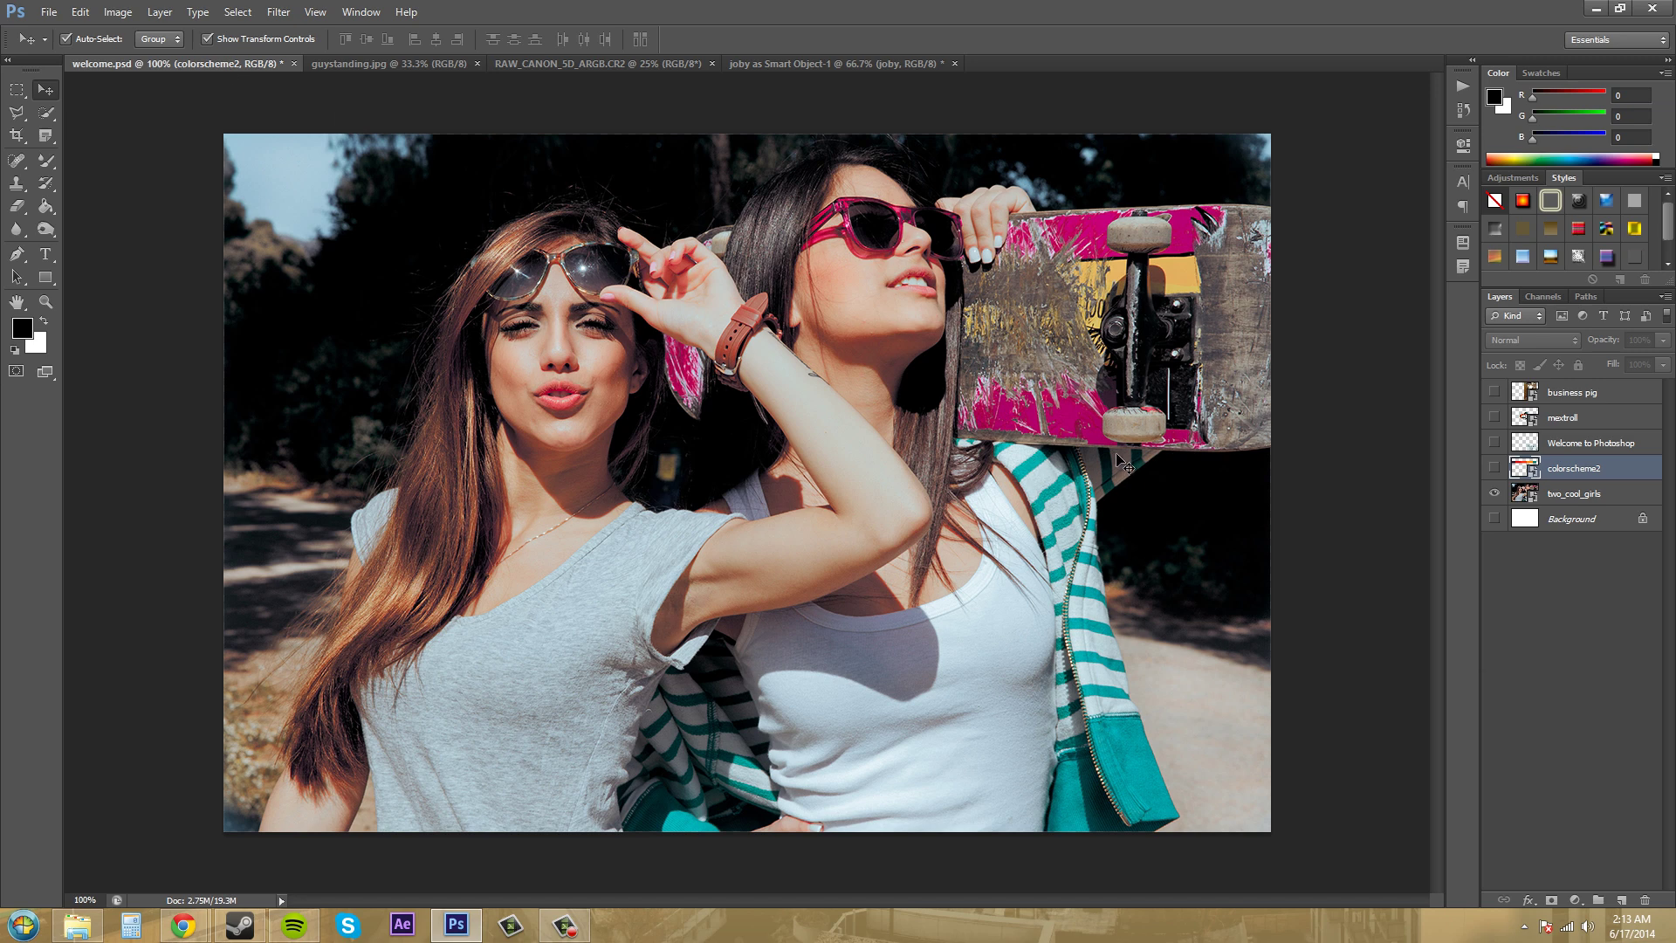
key("alt+bracketleft")
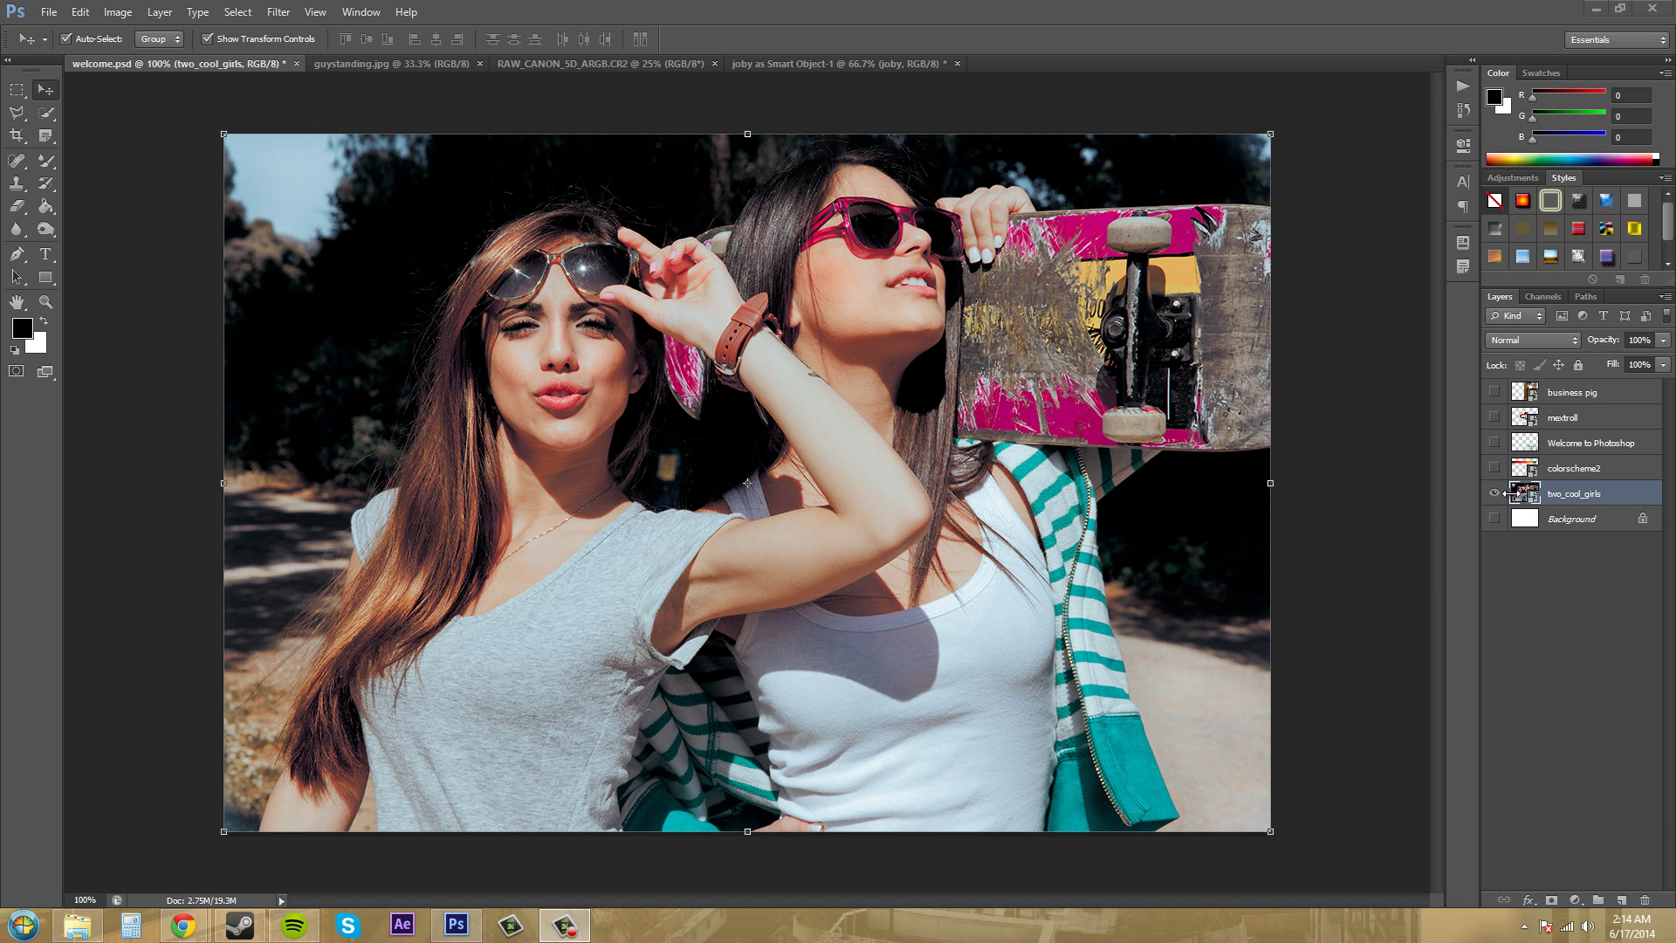
Open the two_cool_girls smart object contents as two_cool_girls.psb, accepting the save note
left_click(1532, 551)
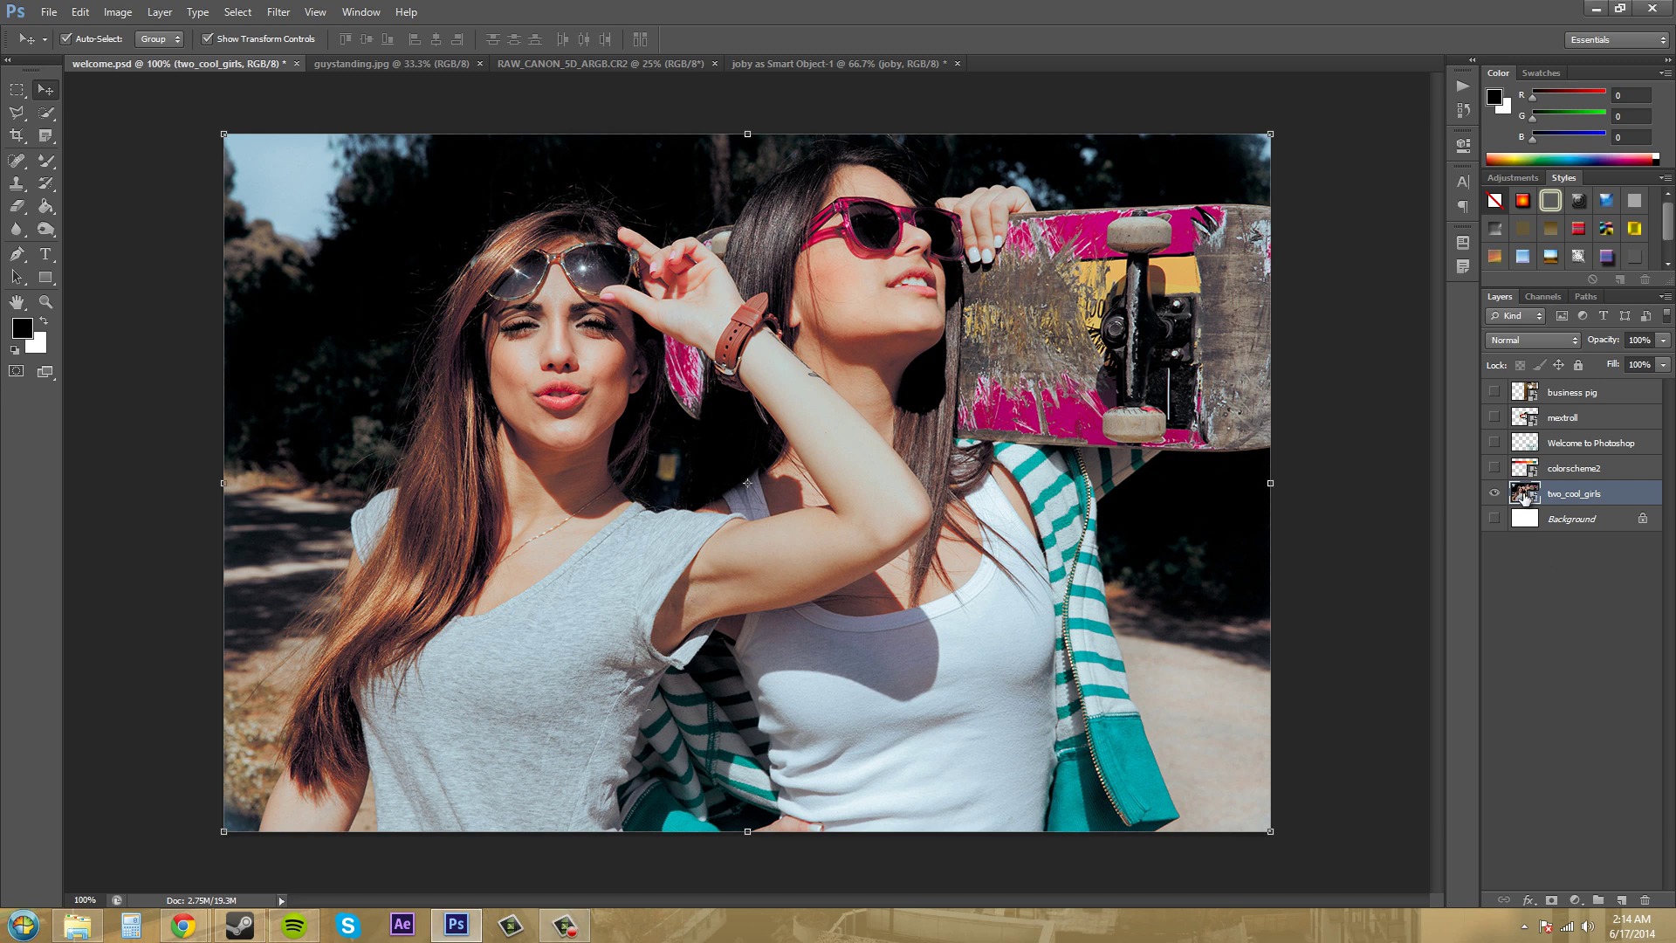
double_click(1526, 494)
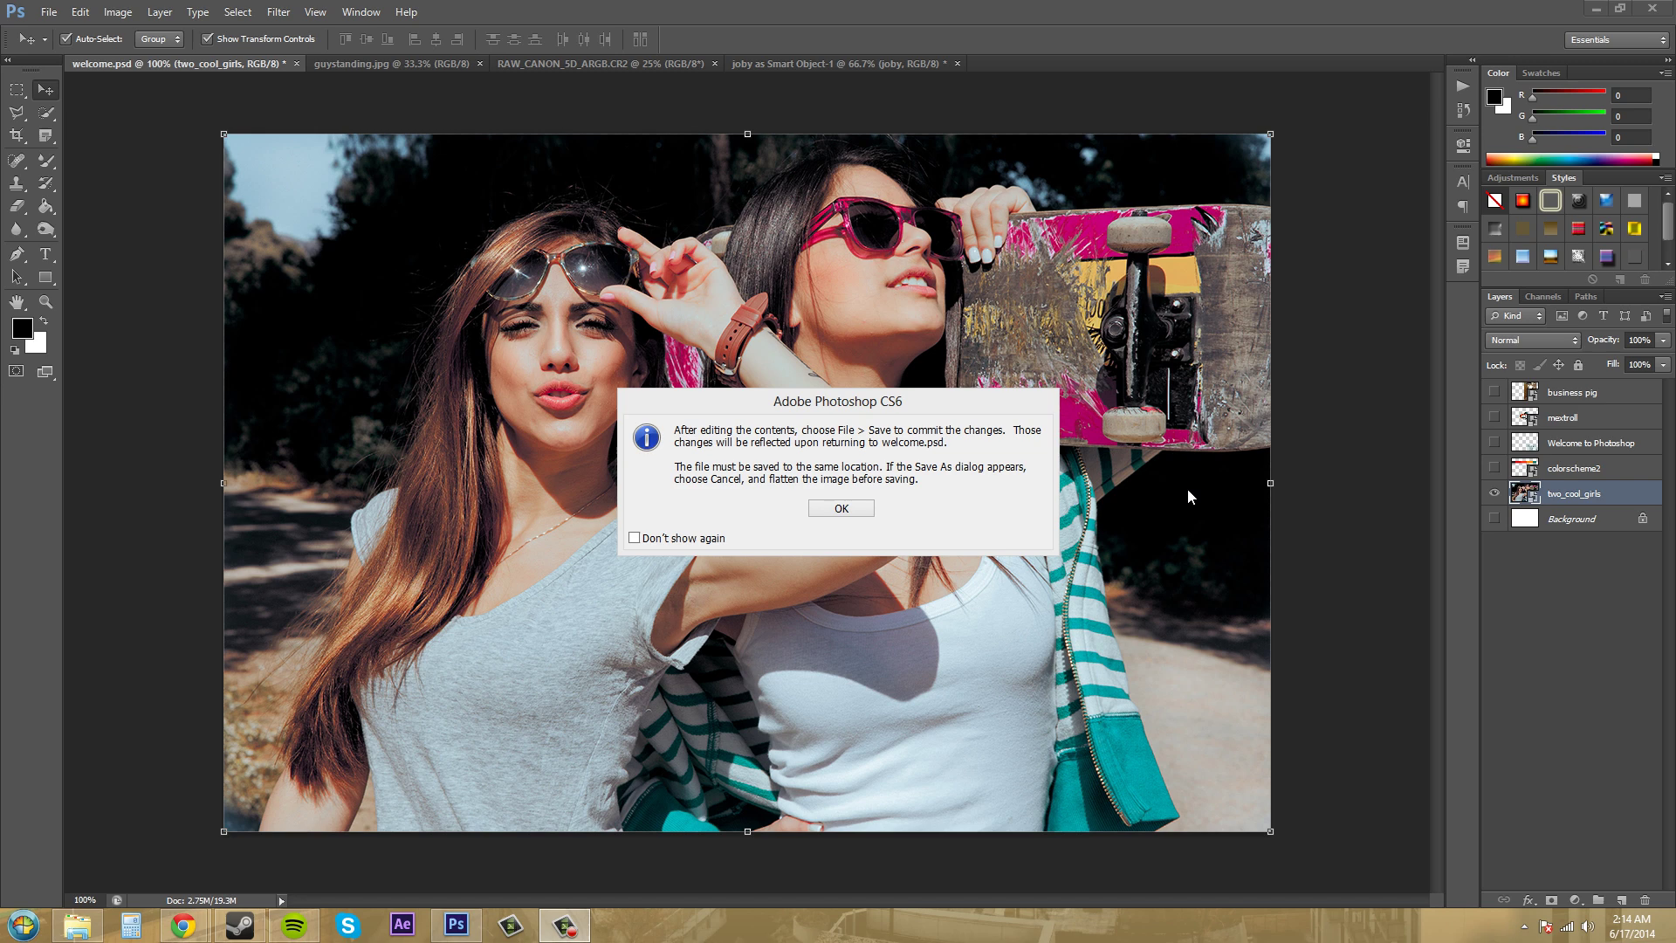
left_click(841, 510)
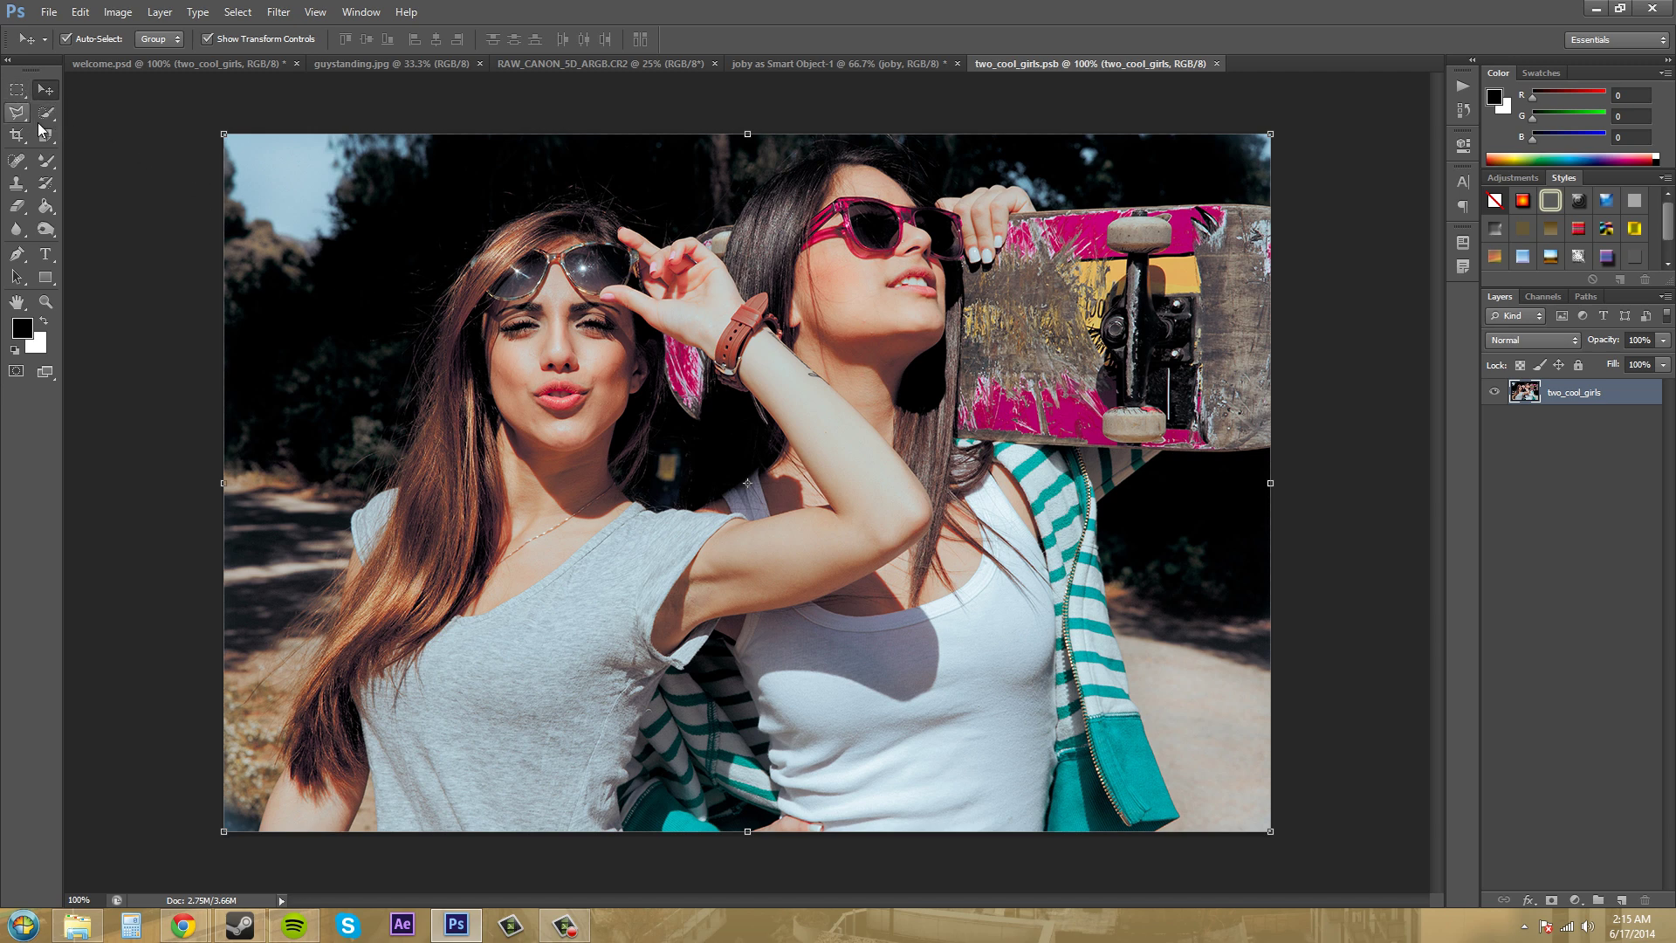
Crop two_cool_girls.psb to the left girl's face, rotated slightly clockwise
left_click(17, 89)
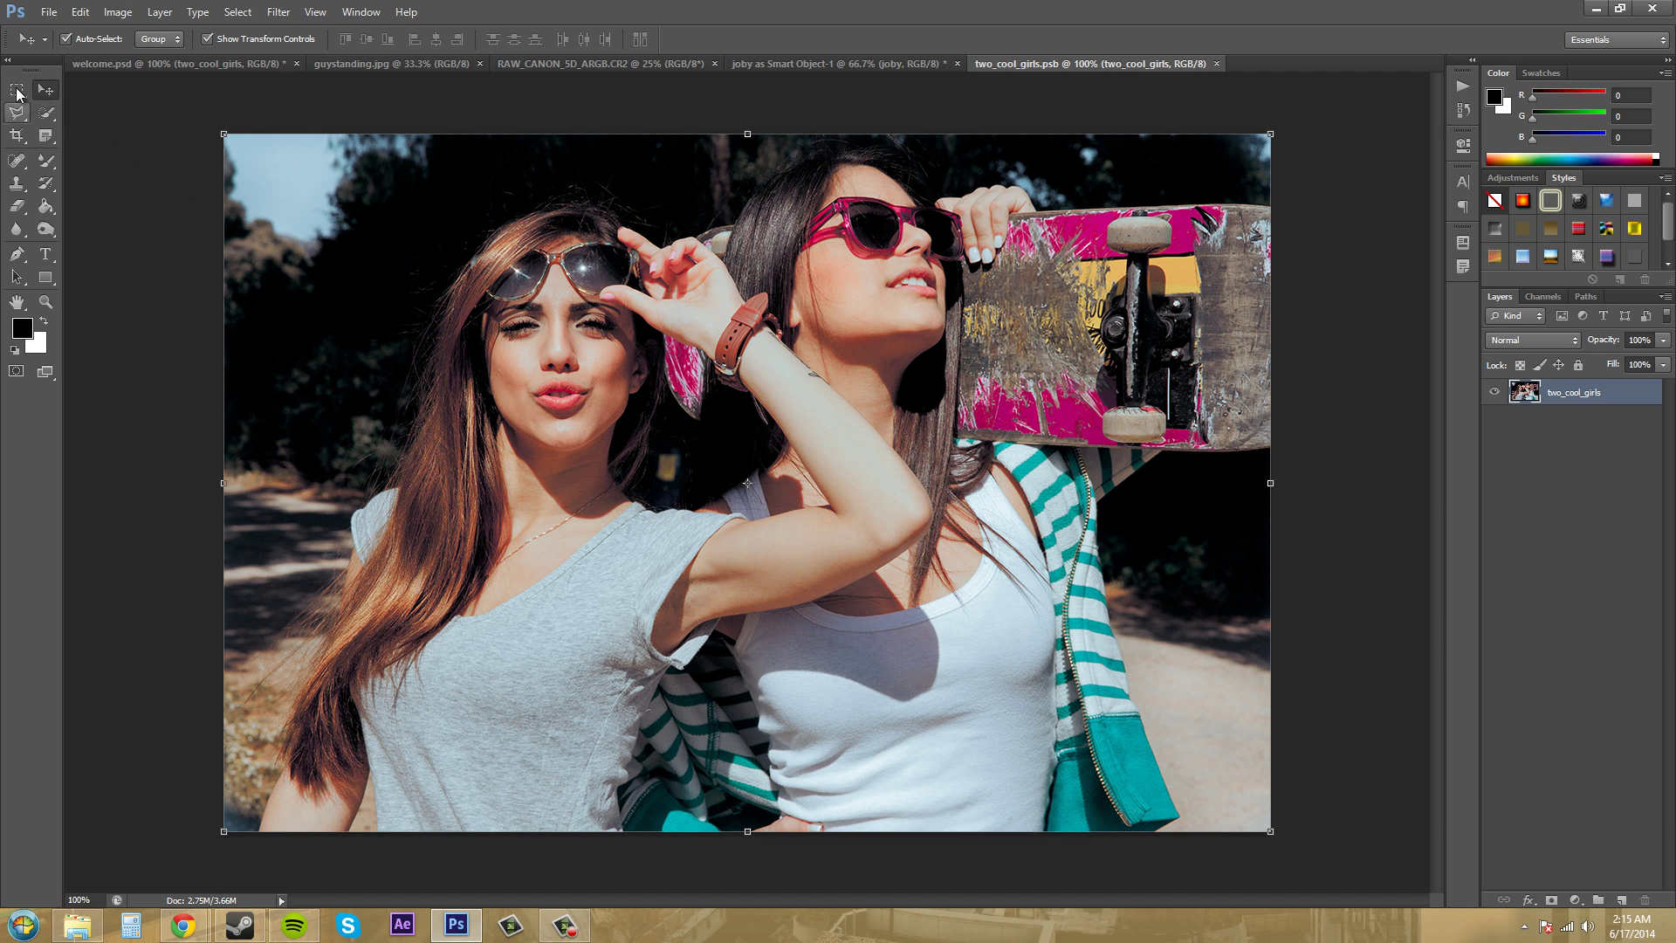
left_click(17, 135)
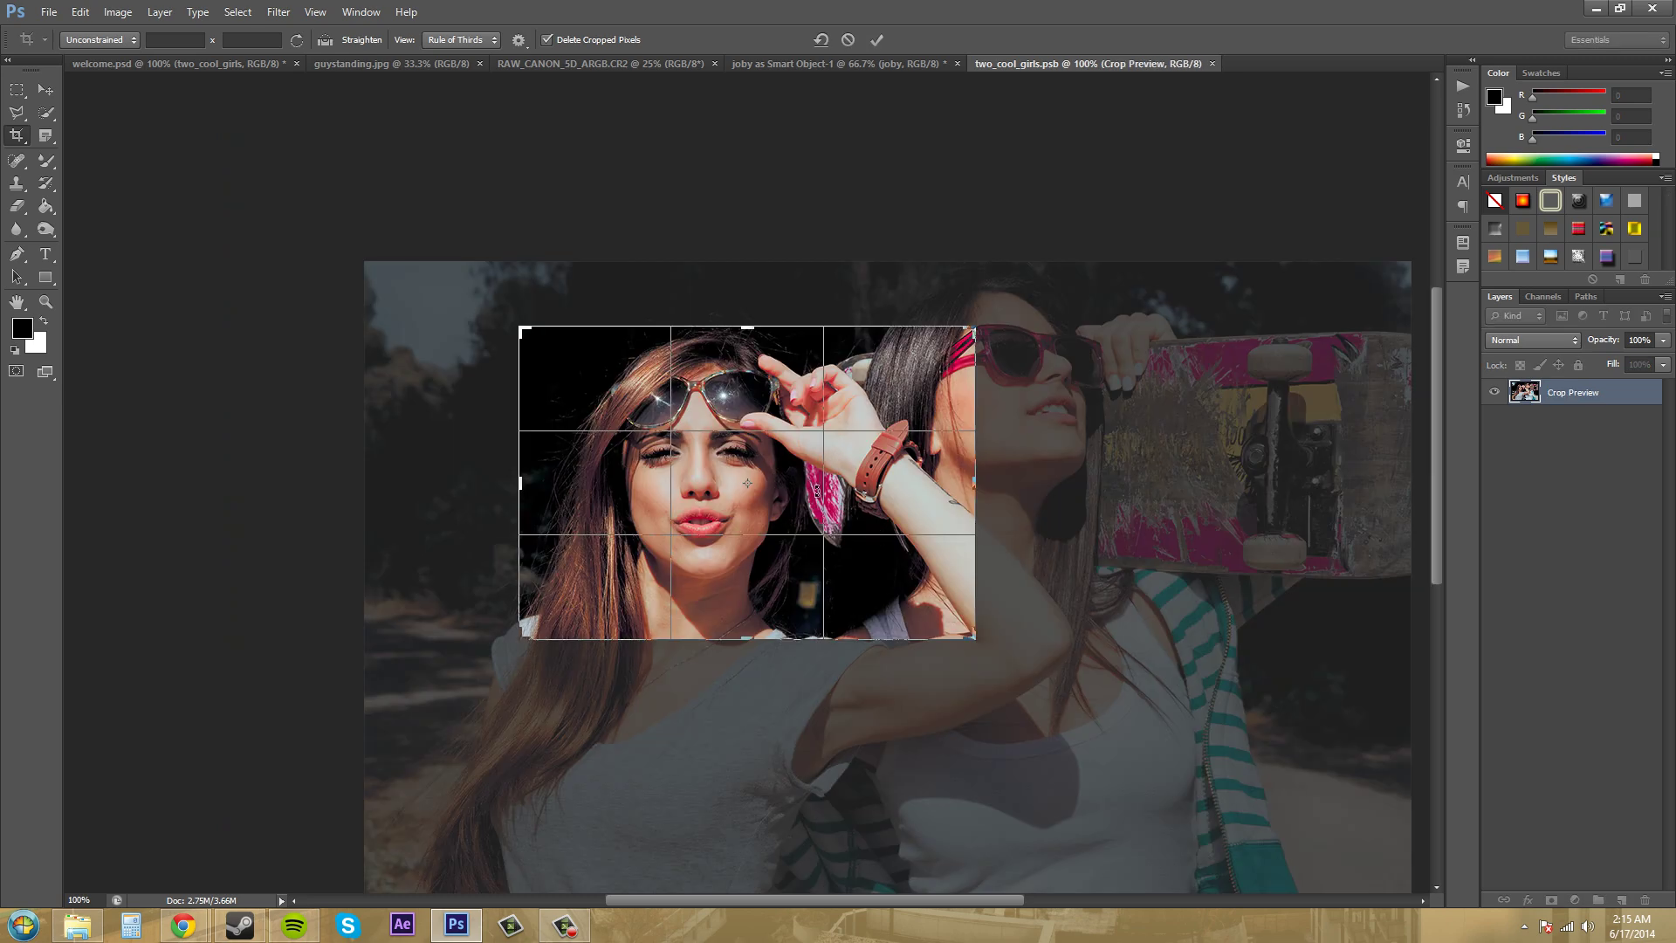
left_click_drag(782, 476, 803, 478)
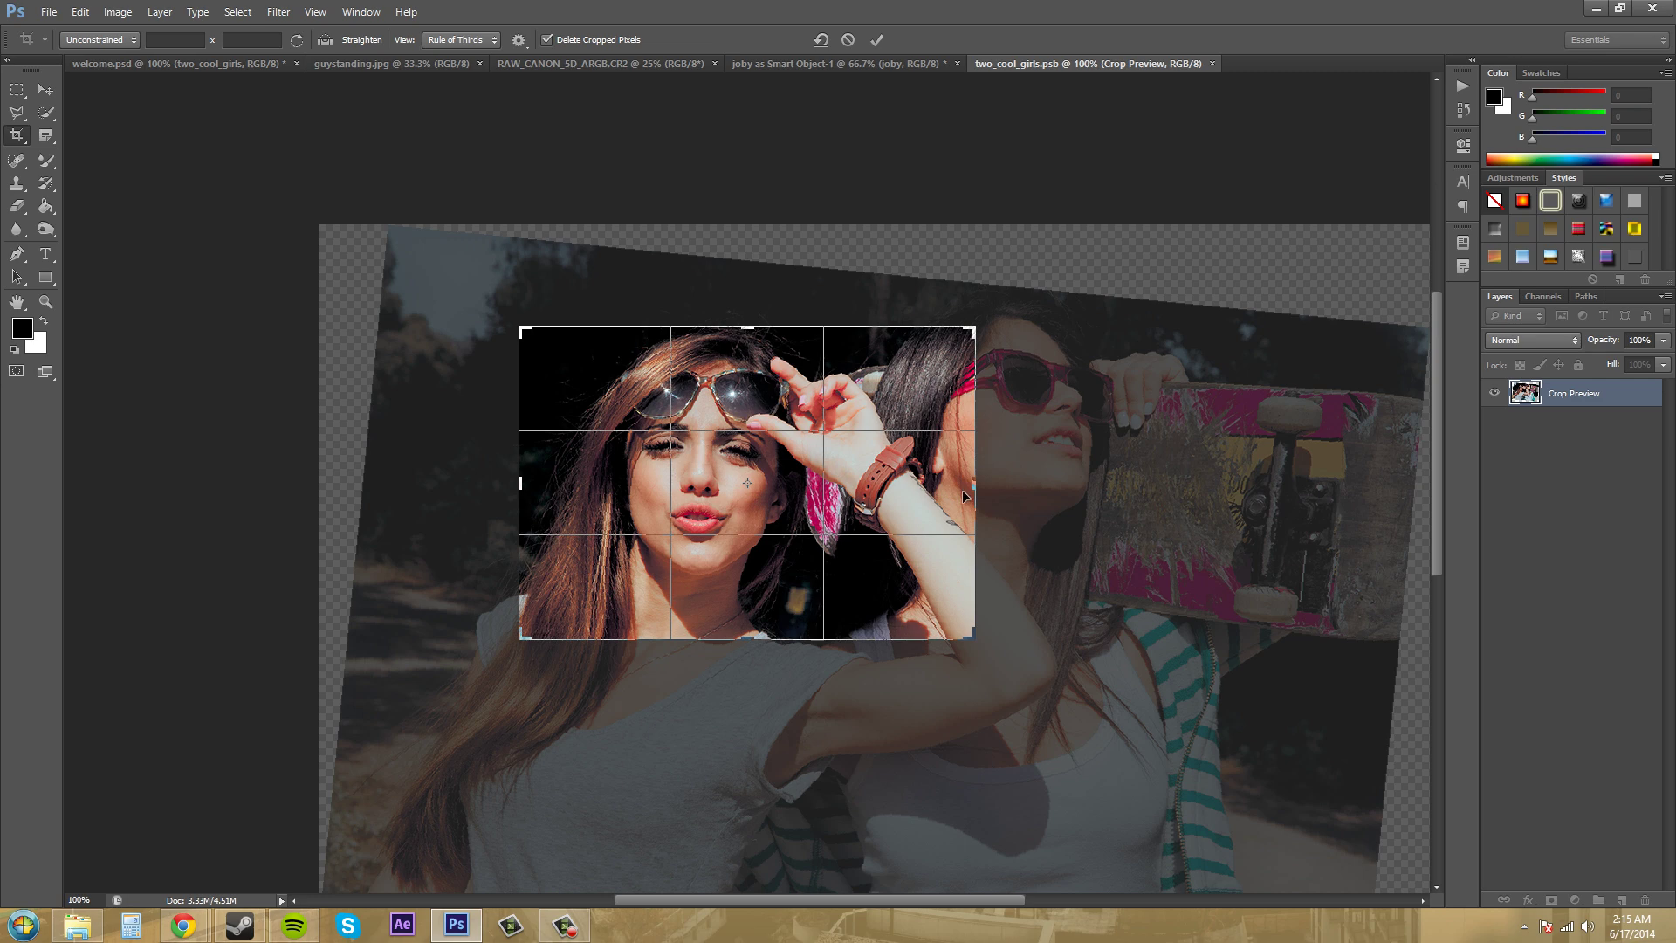
key("Return")
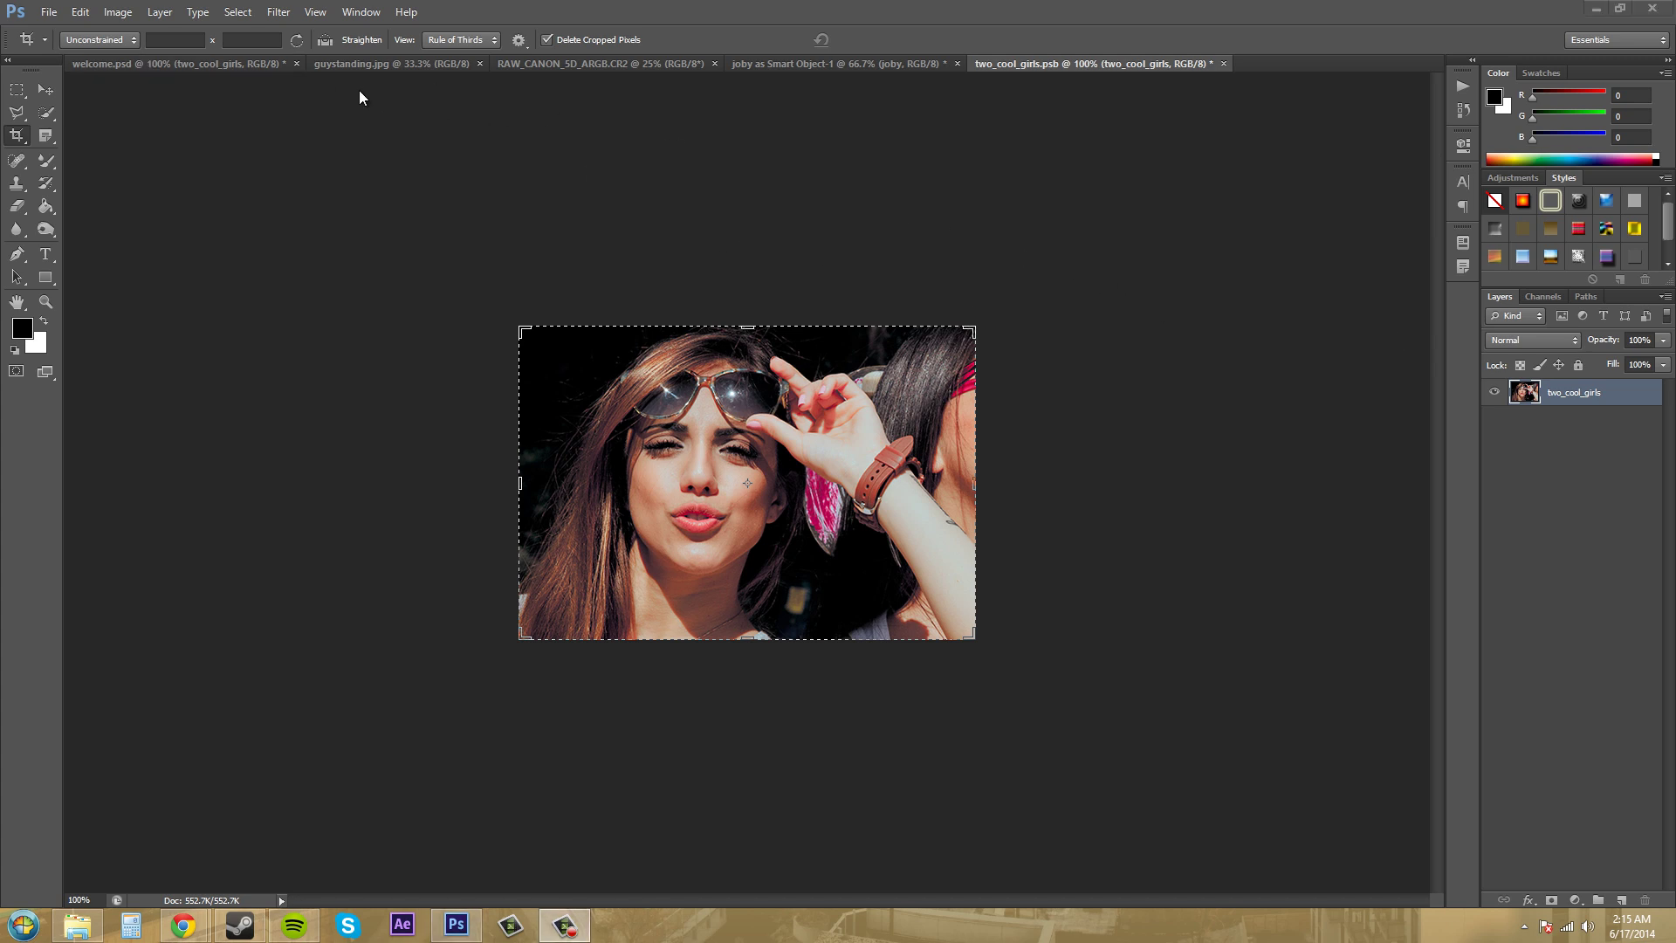
Save two_cool_girls.psb and compare it with the updated layer in welcome.psd
left_click(48, 12)
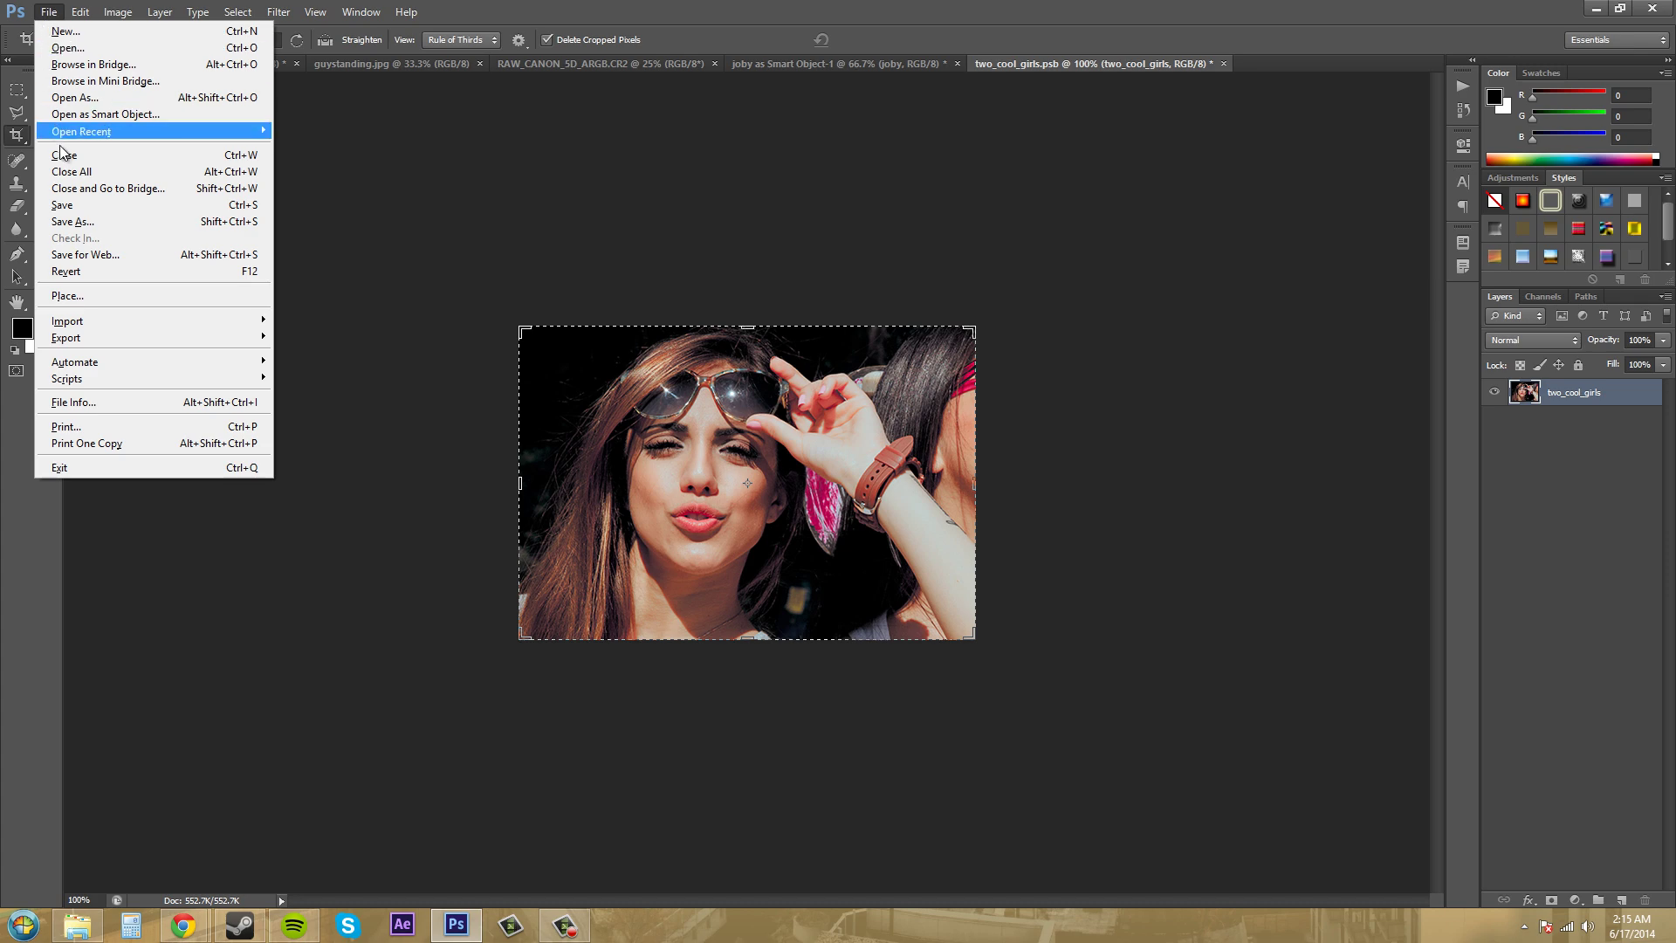
left_click(63, 205)
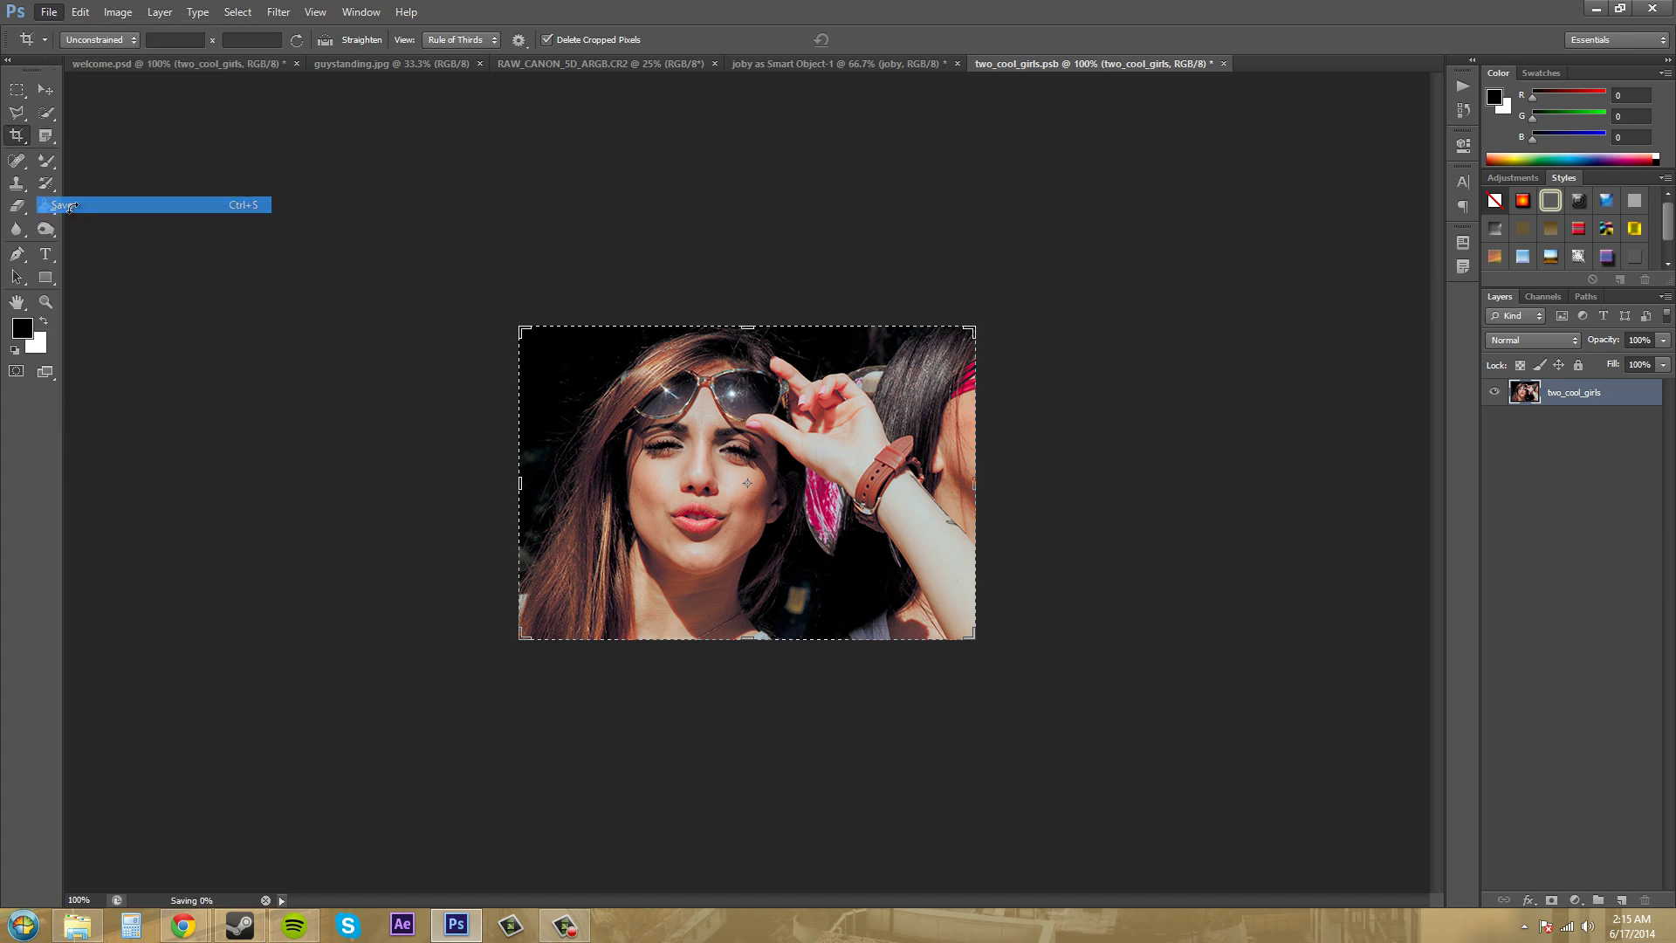
left_click(160, 64)
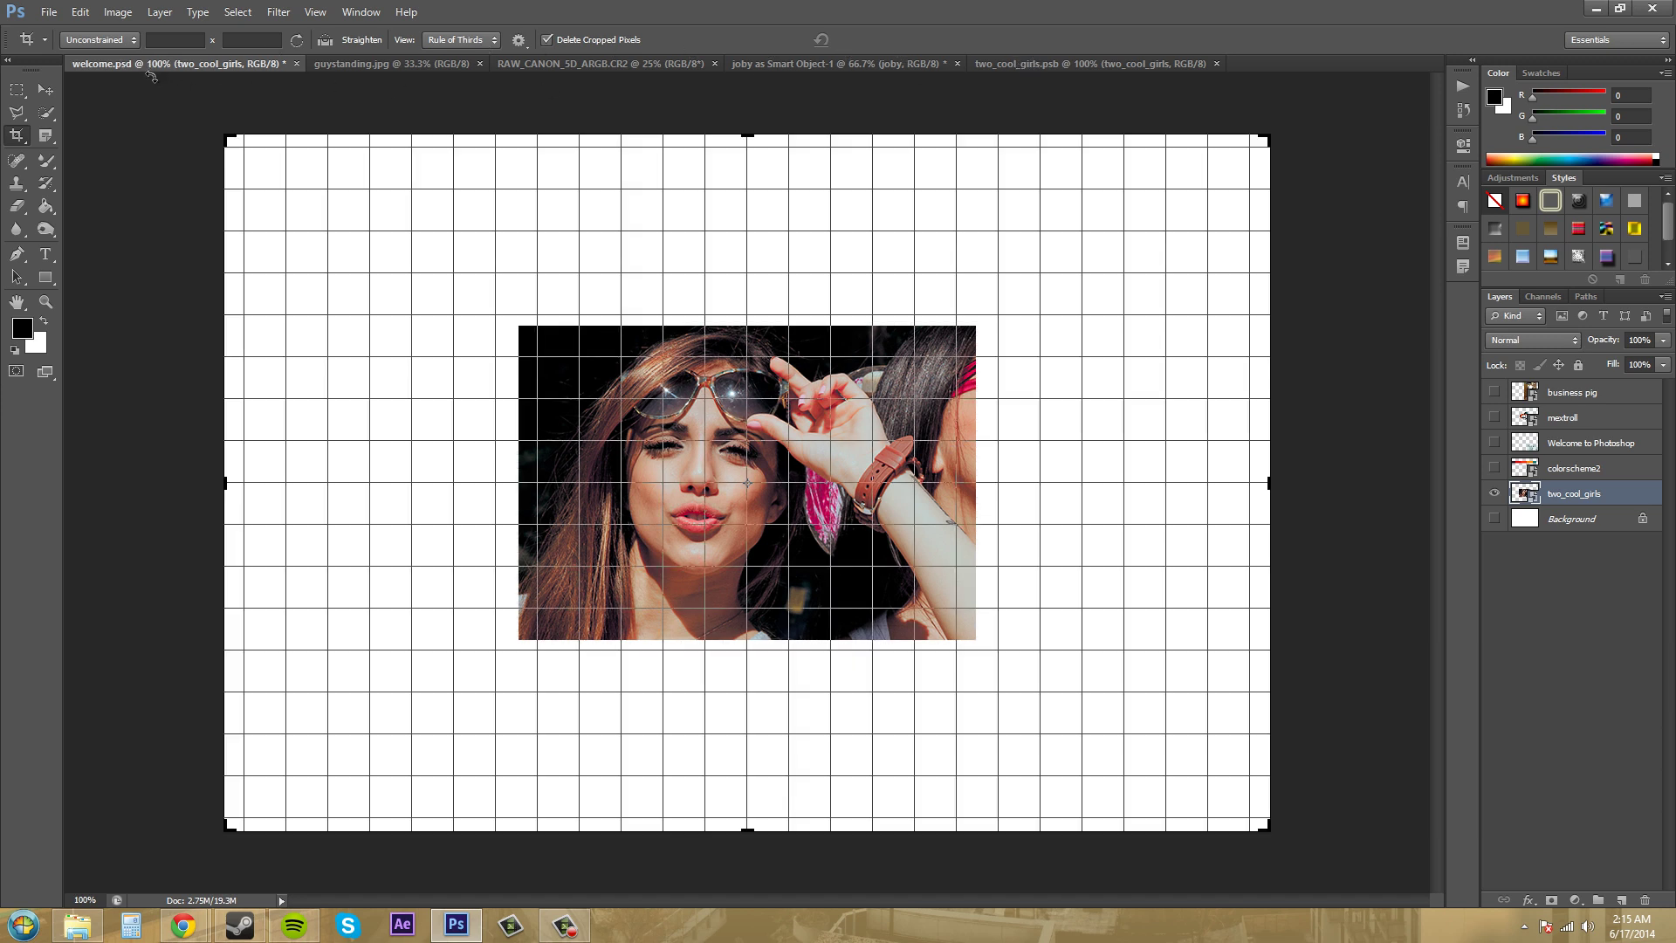
key("ctrl+shift+Tab")
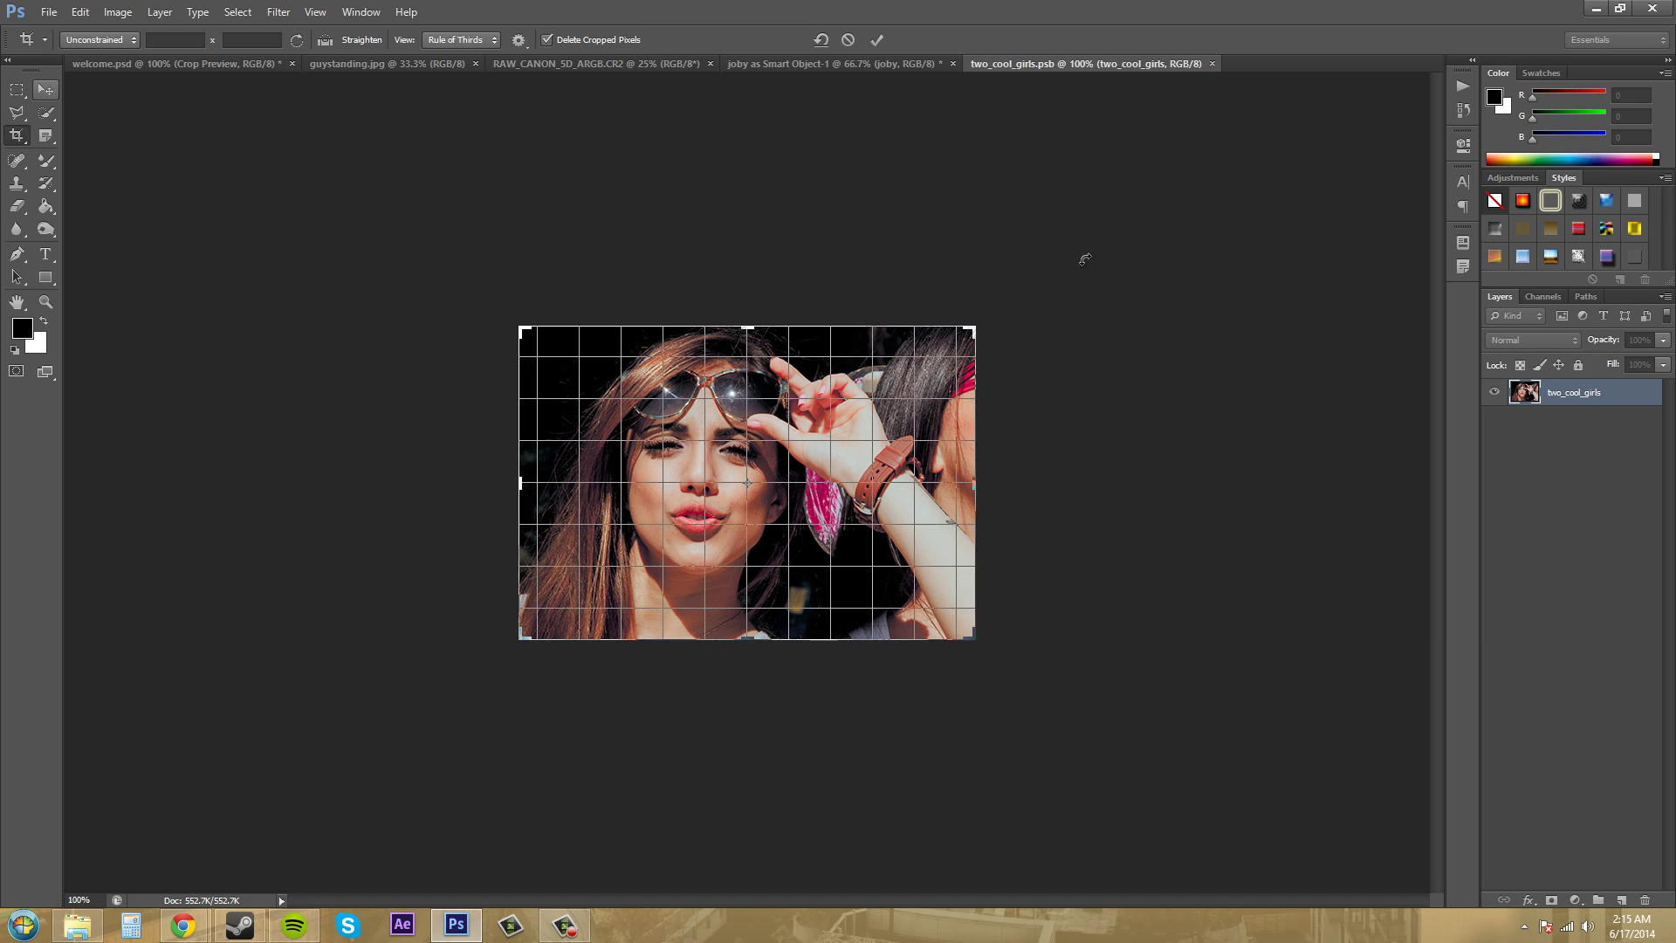
key("ctrl+Tab")
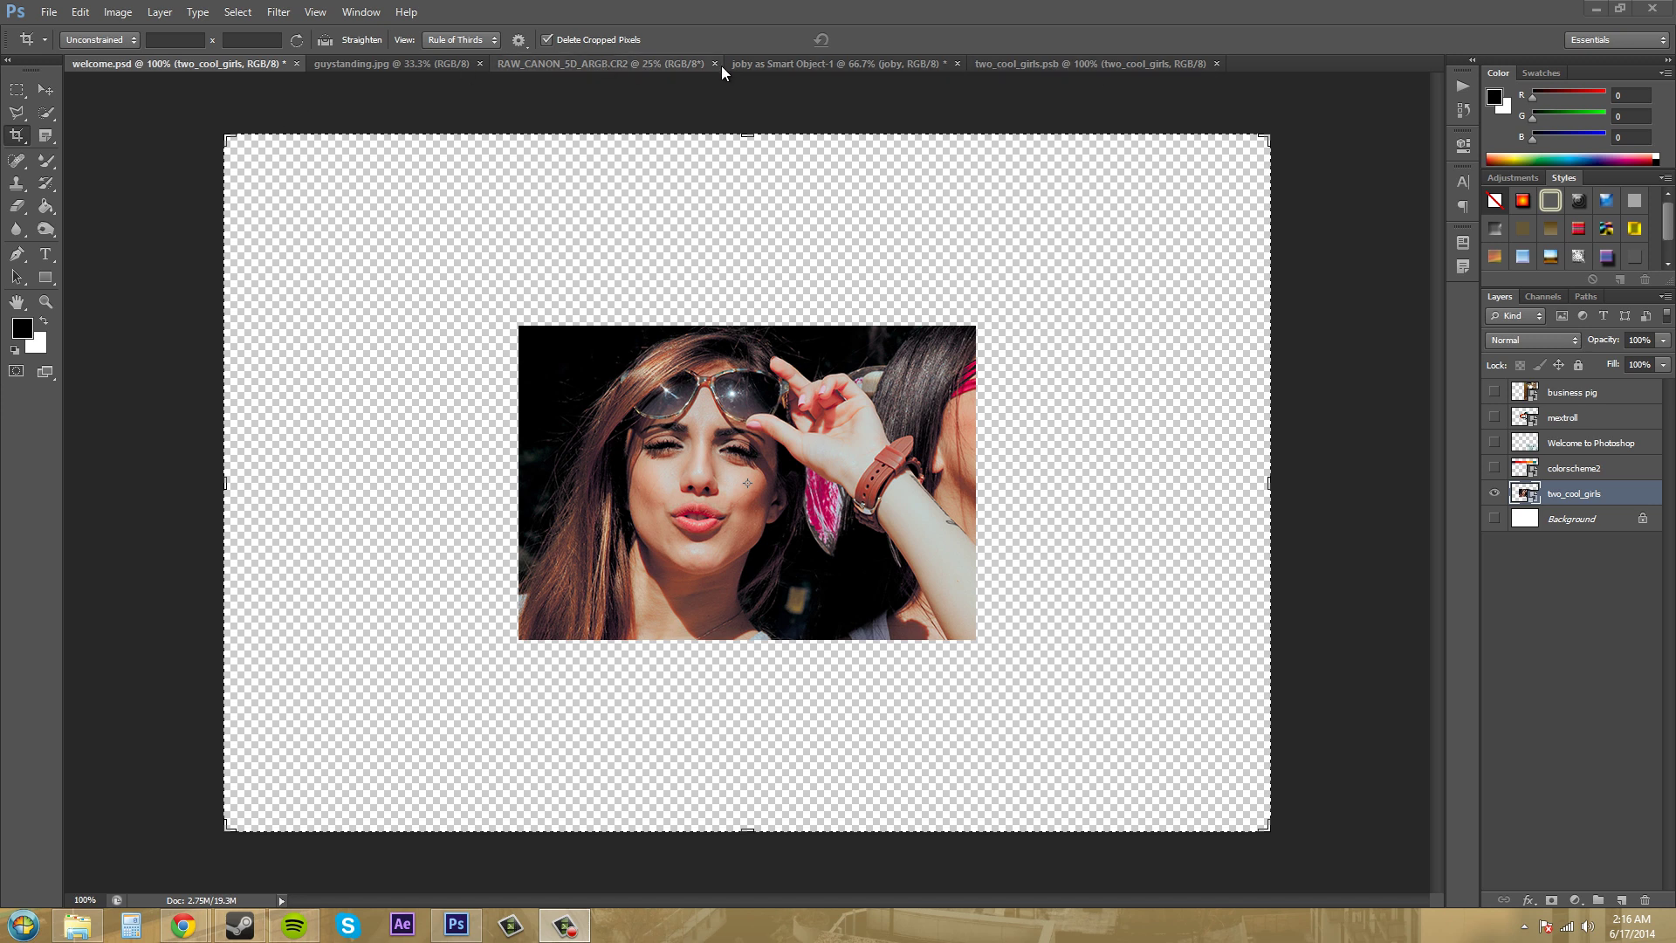
Close guystanding.jpg, RAW_CANON_5D_ARGB.CR2 and the joby document without saving
left_click(478, 64)
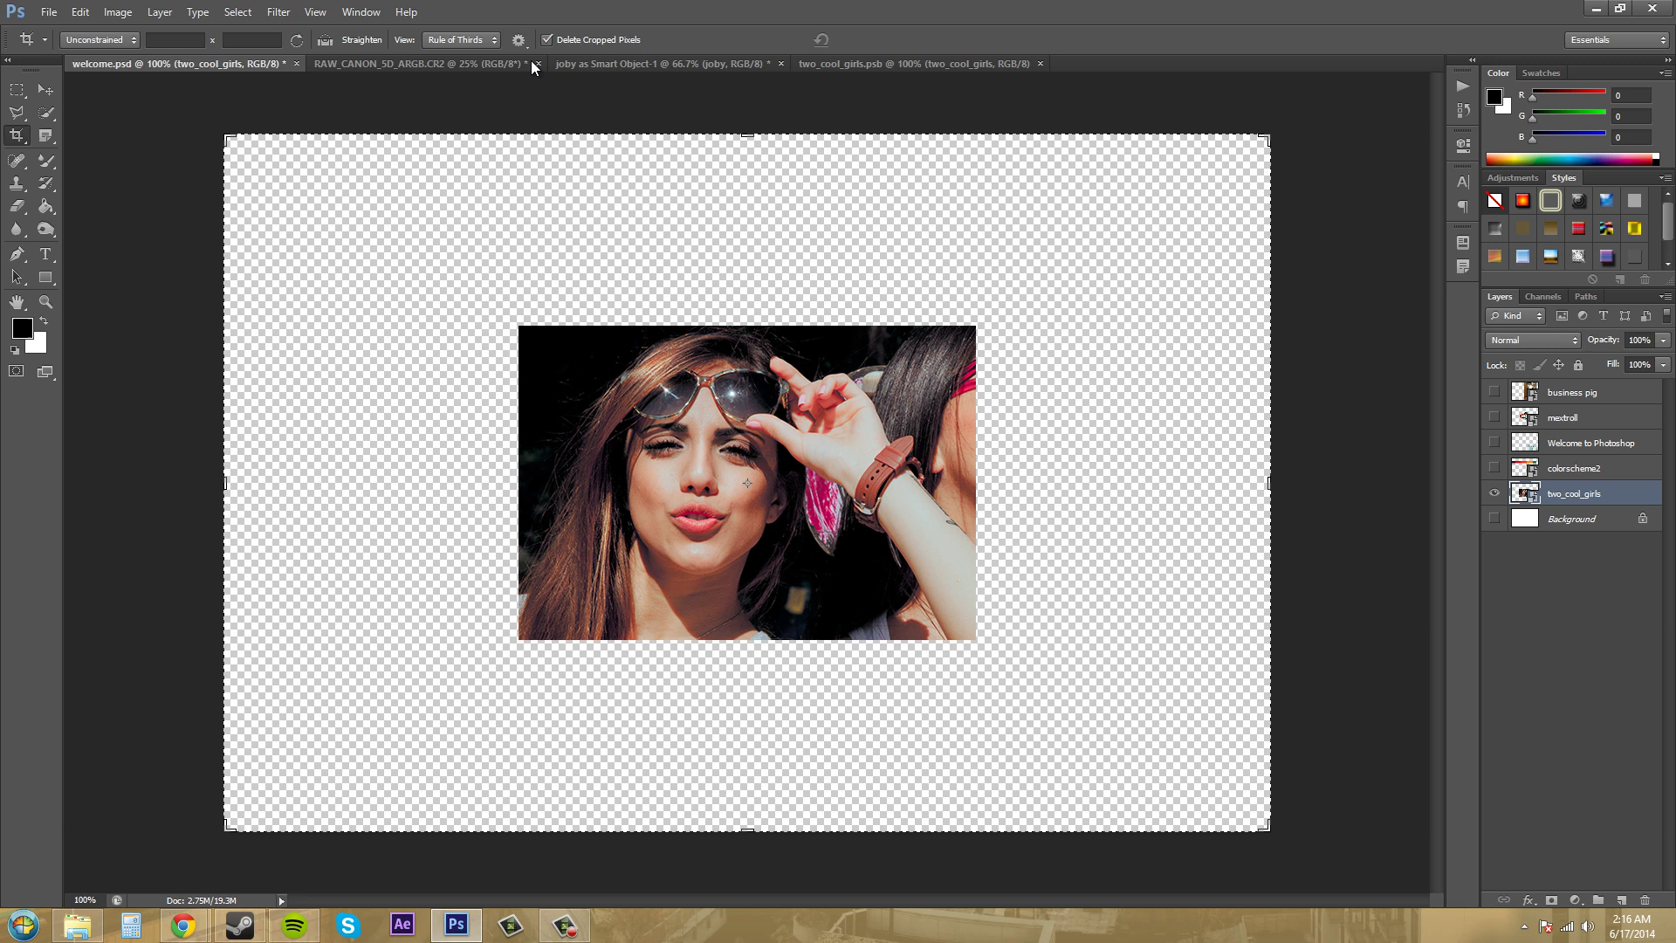
left_click(531, 62)
left_click(841, 506)
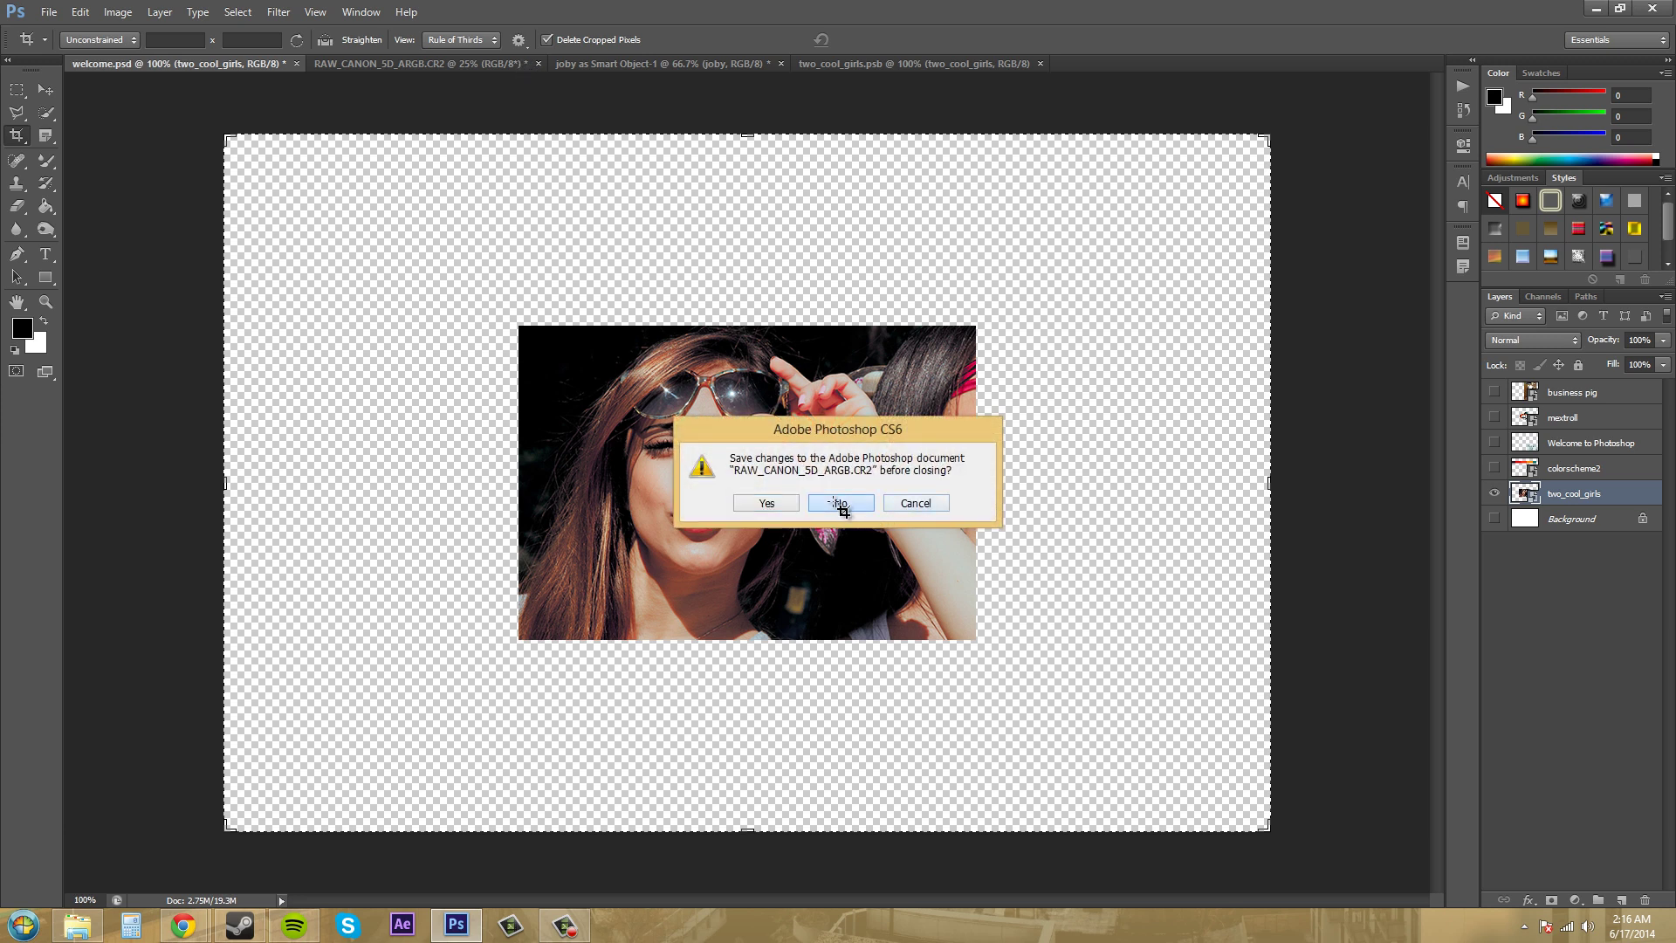
left_click(442, 62)
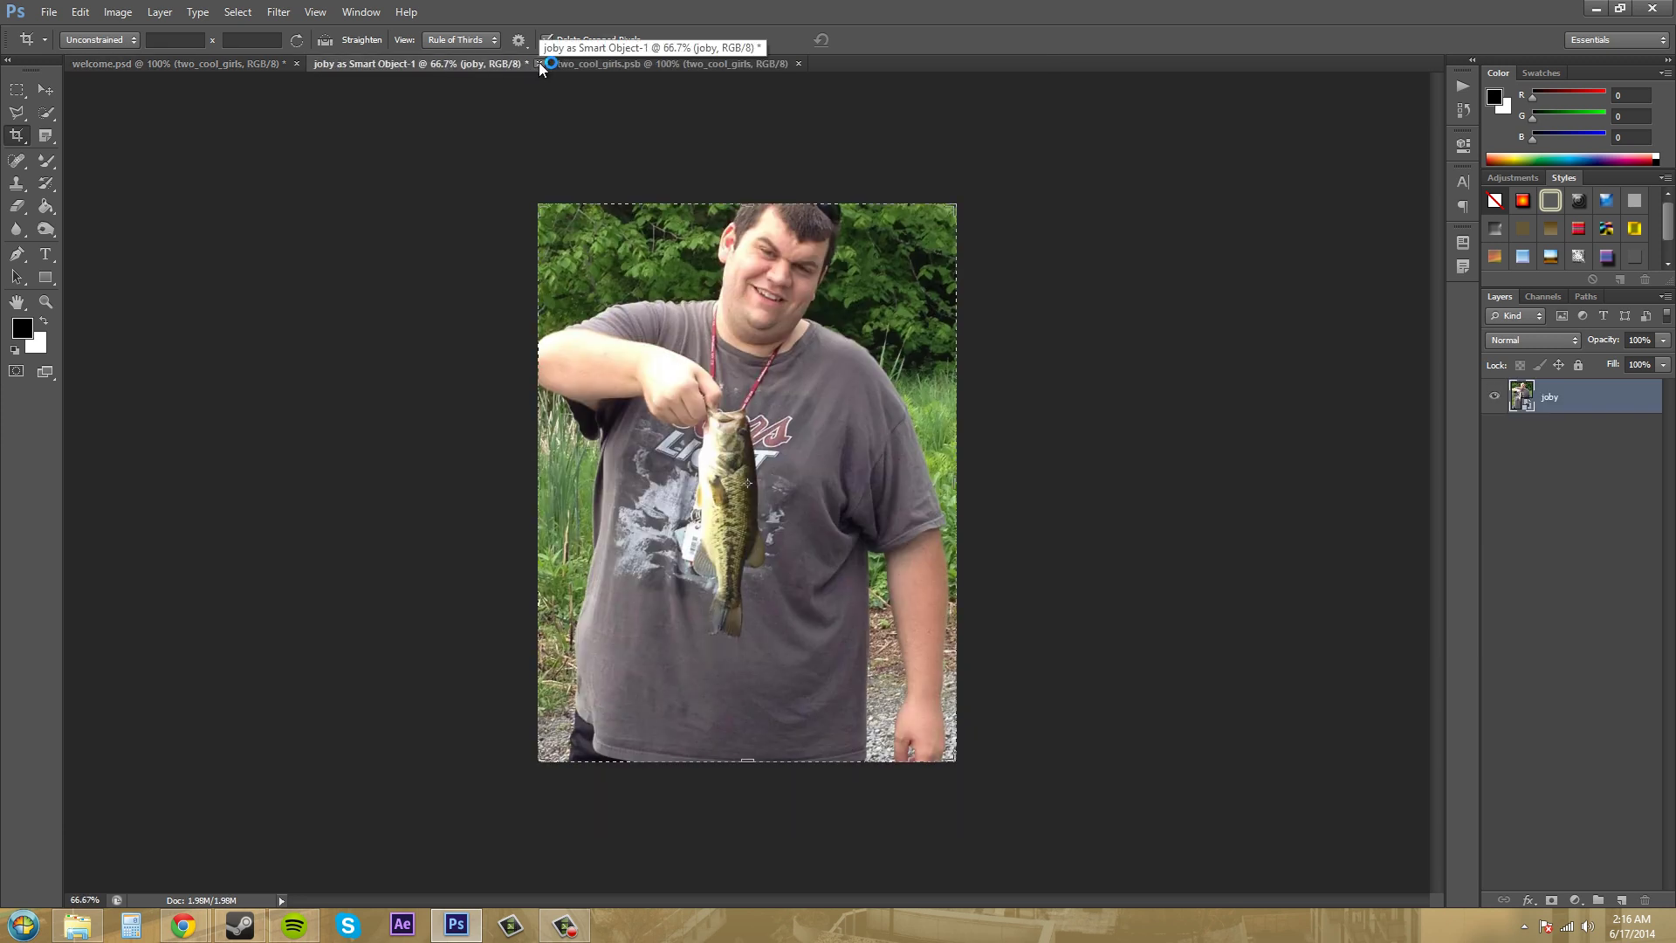
left_click(539, 64)
left_click(841, 507)
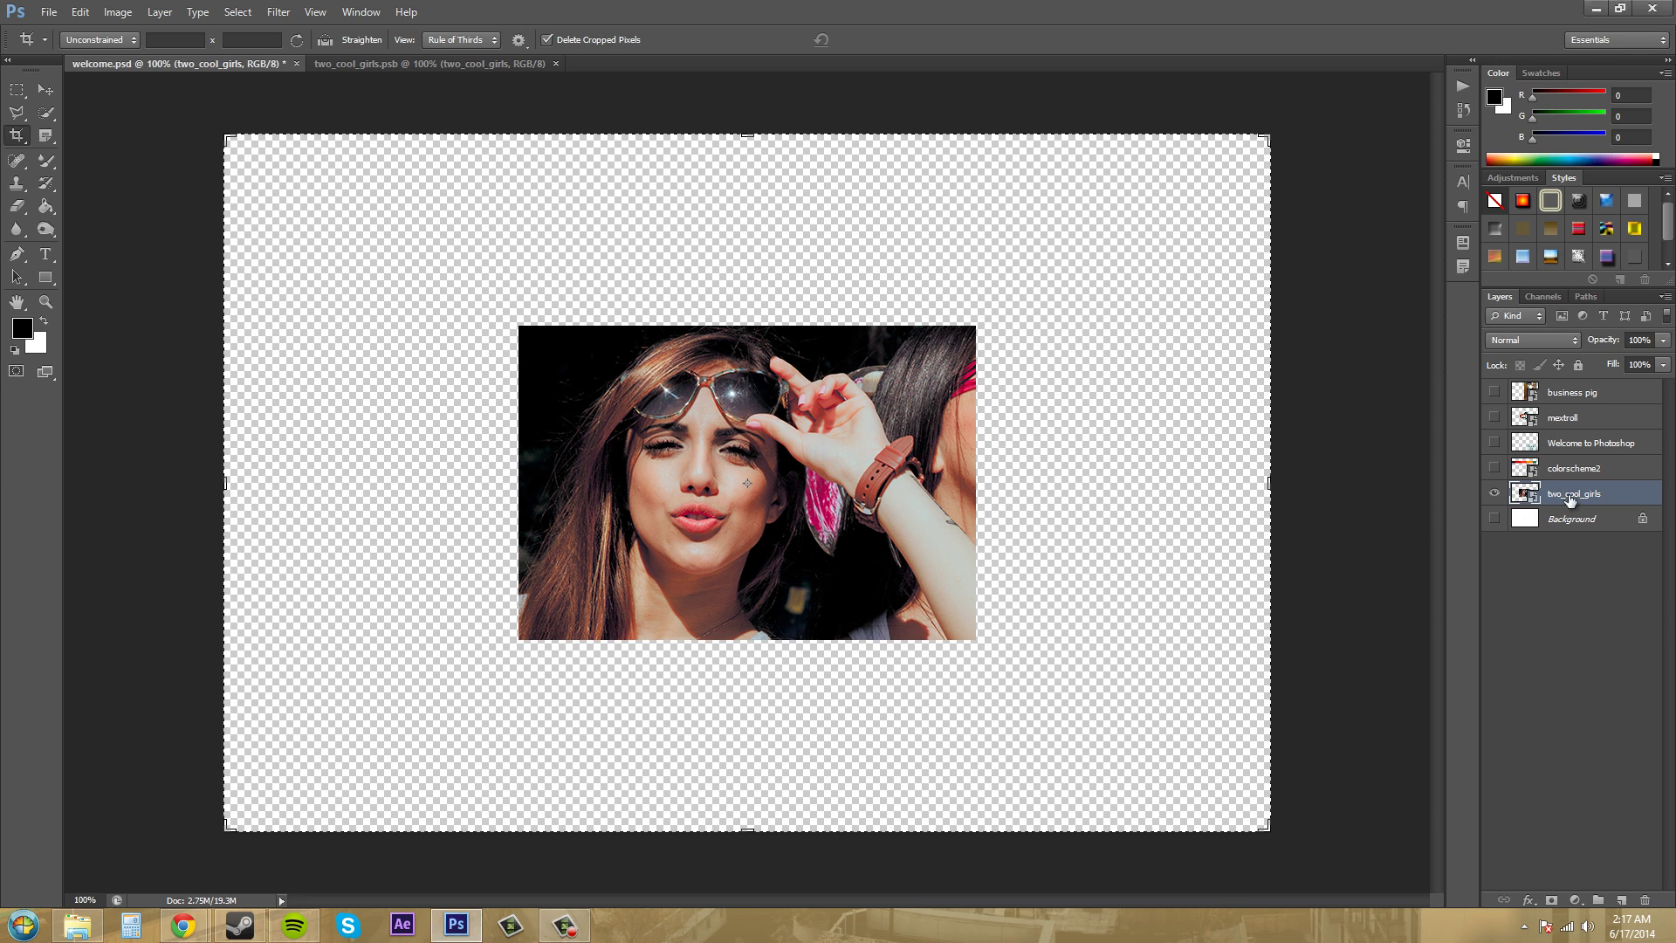
Rasterize two_cool_girls, then hide it and show the colorscheme2 layer
right_click(1617, 496)
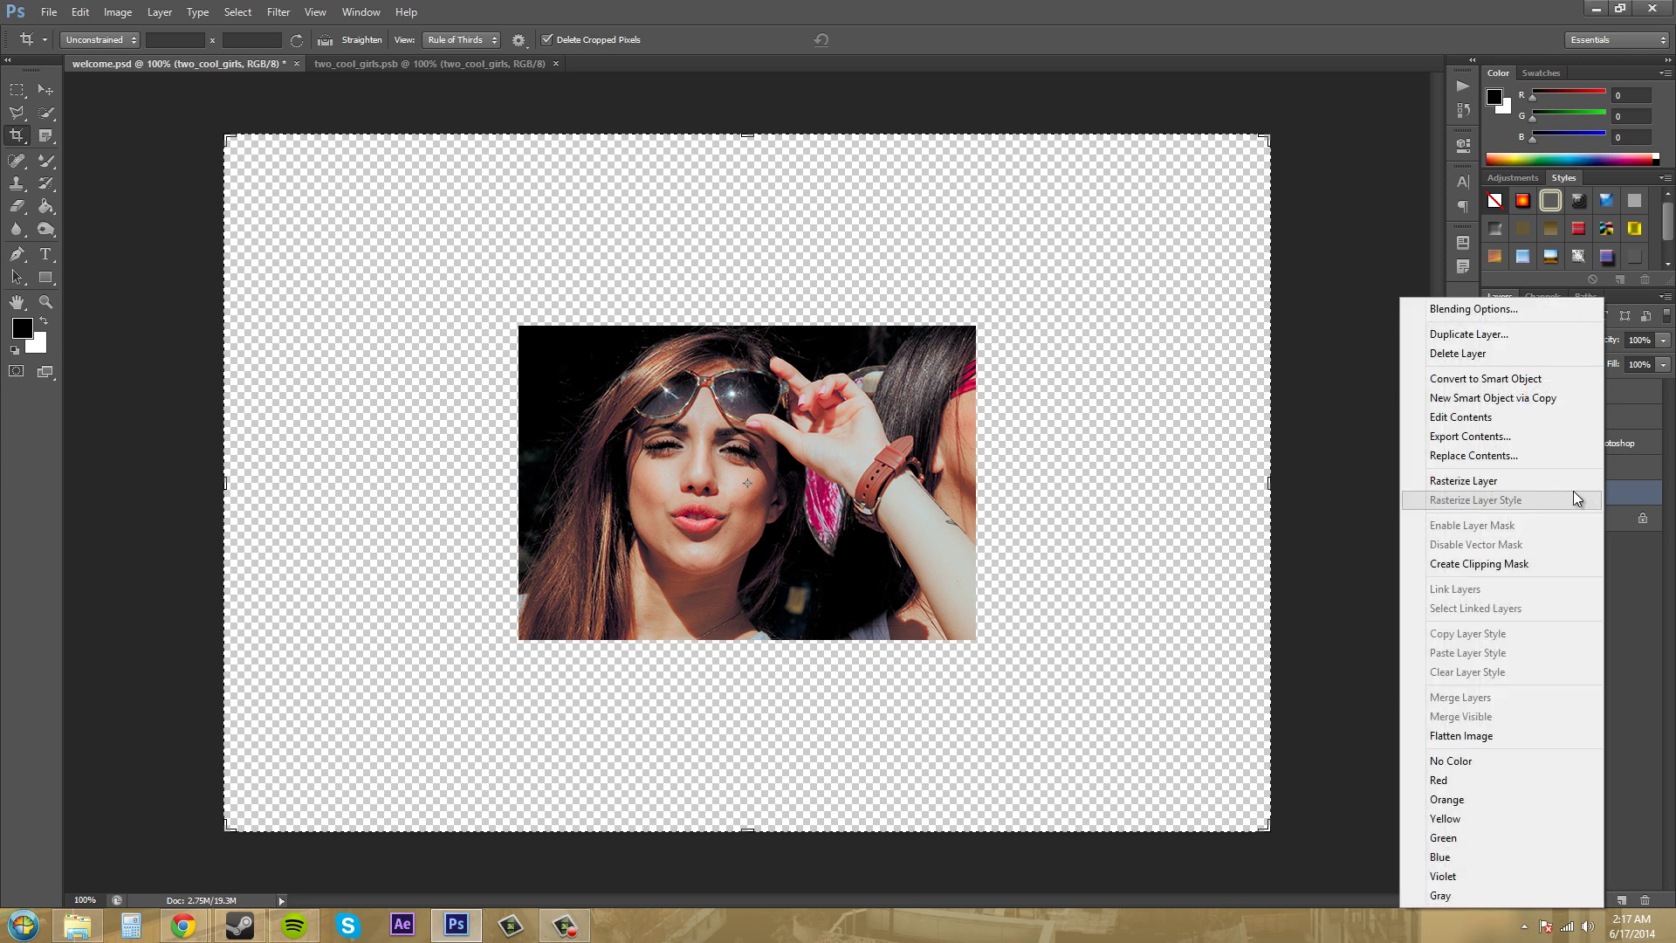
left_click(1469, 479)
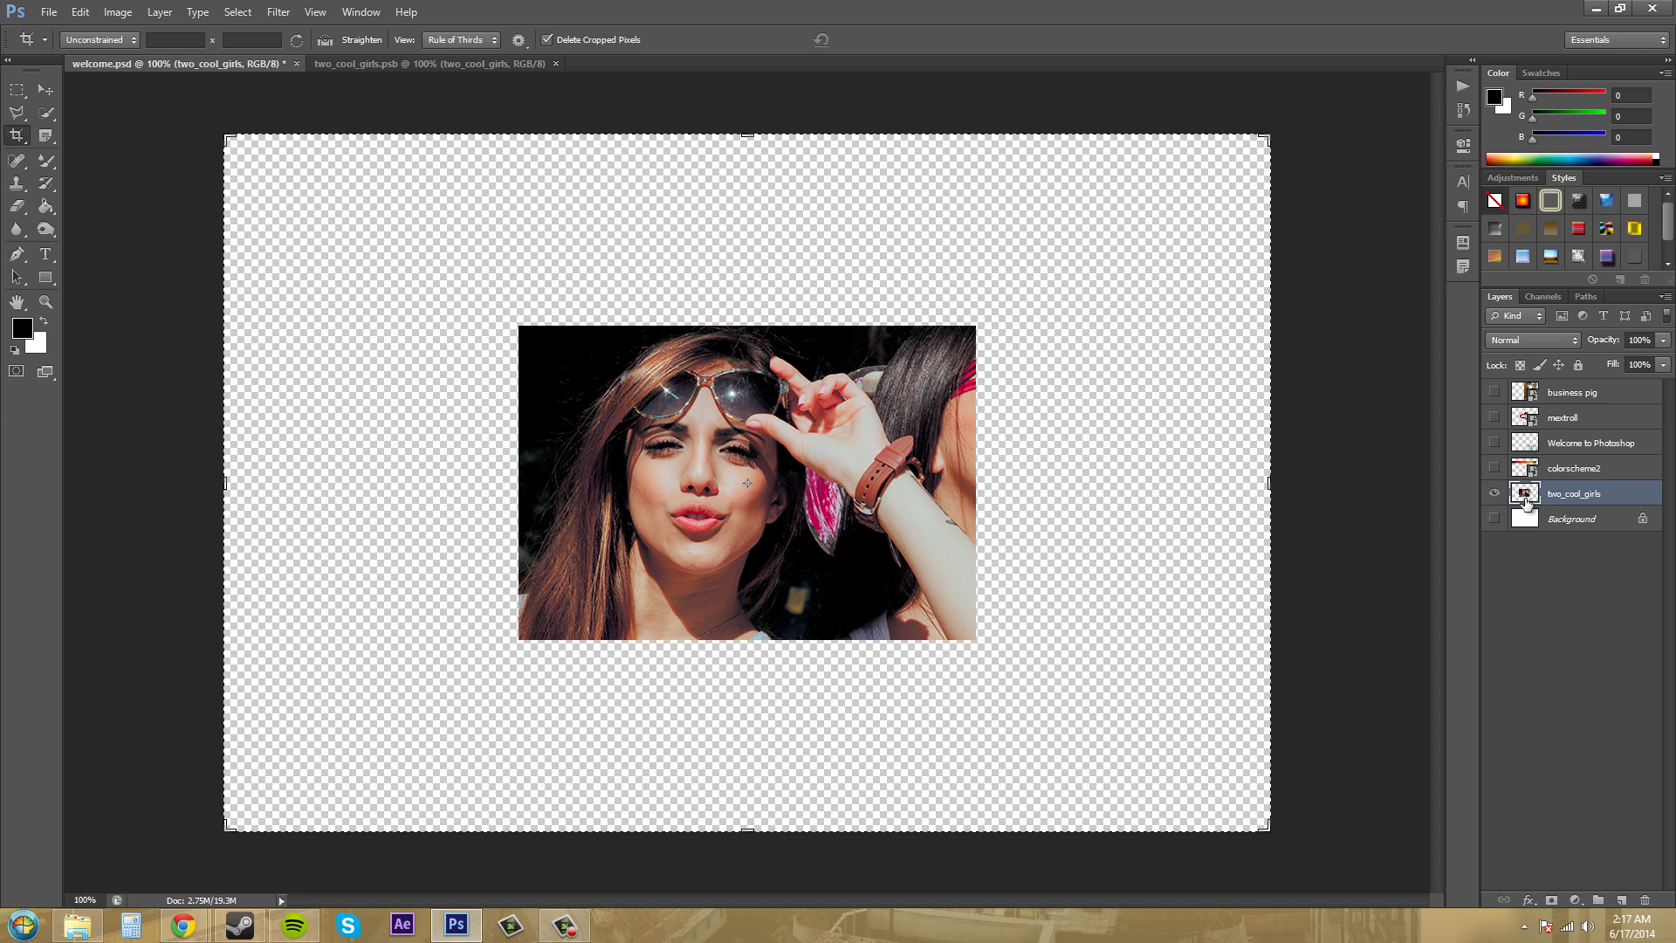
left_click(1601, 474)
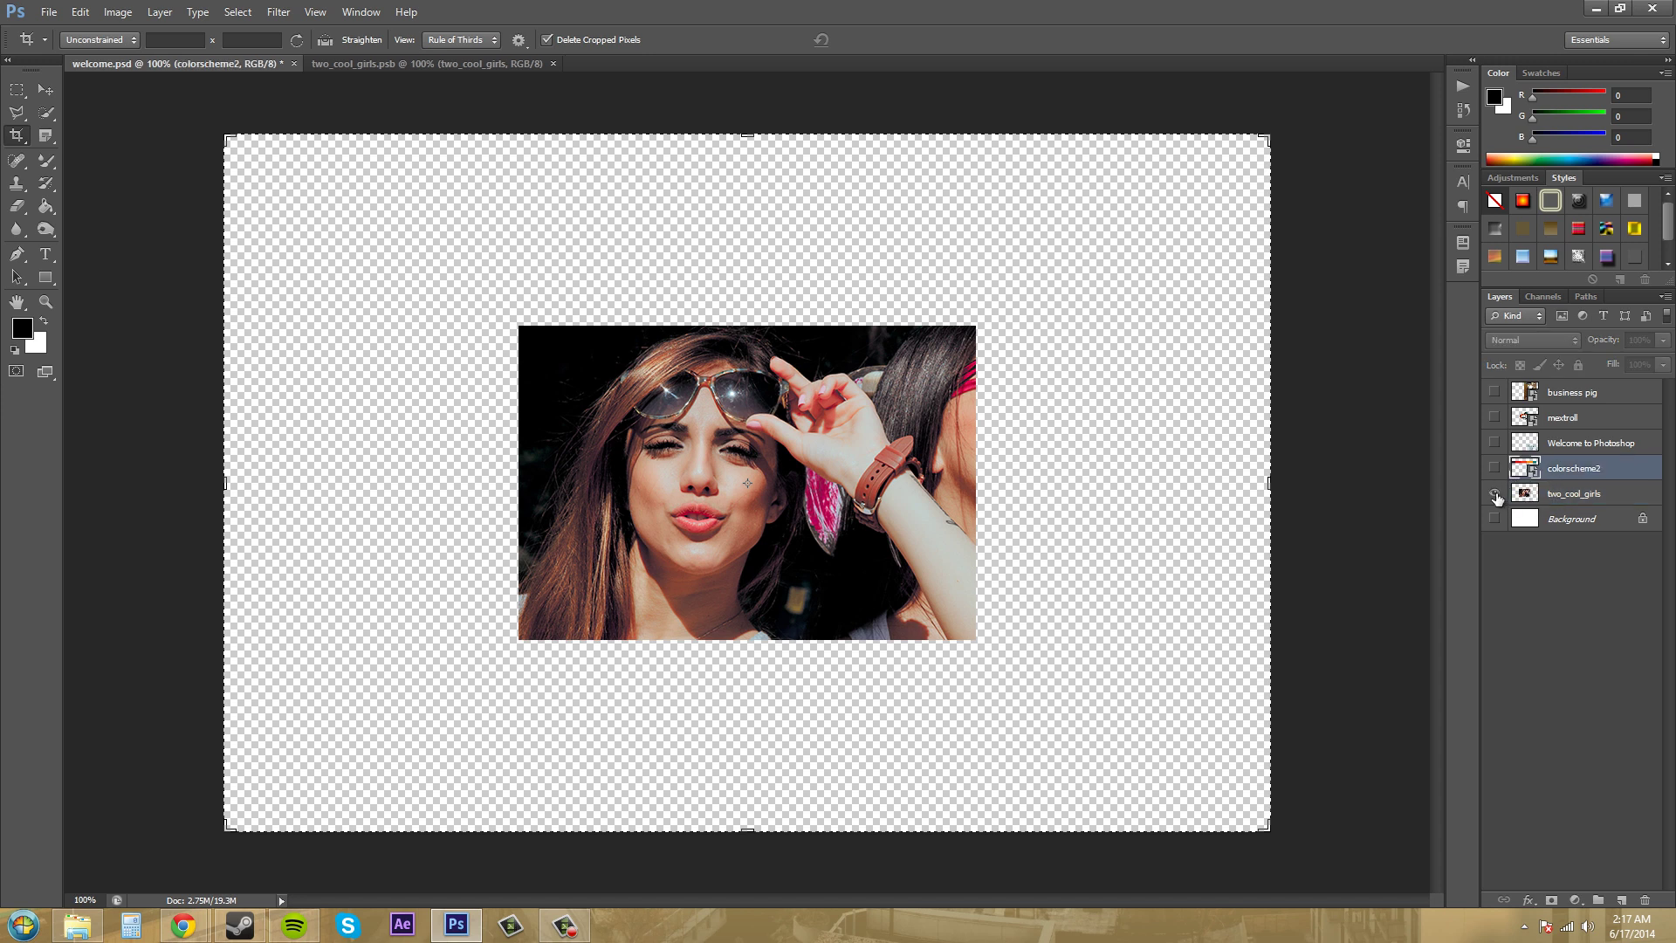
left_click(1495, 493)
left_click(1495, 468)
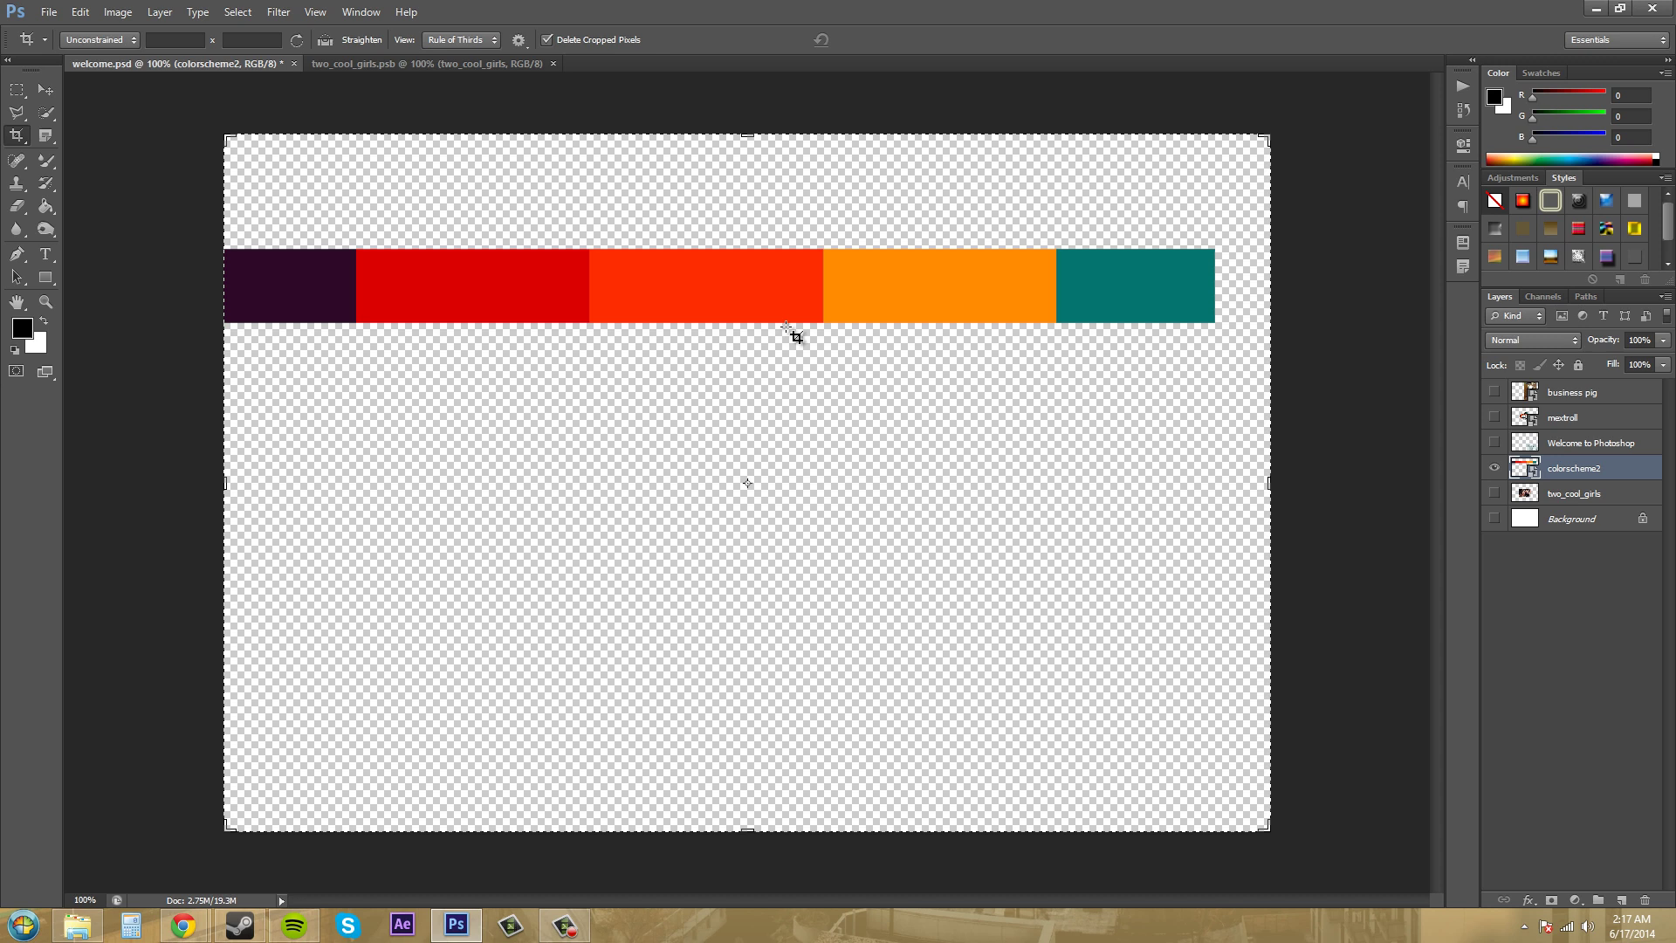
Try burning the red bar with the Burn Tool, but cancel rasterizing colorscheme2
left_click(39, 86)
left_click(51, 228)
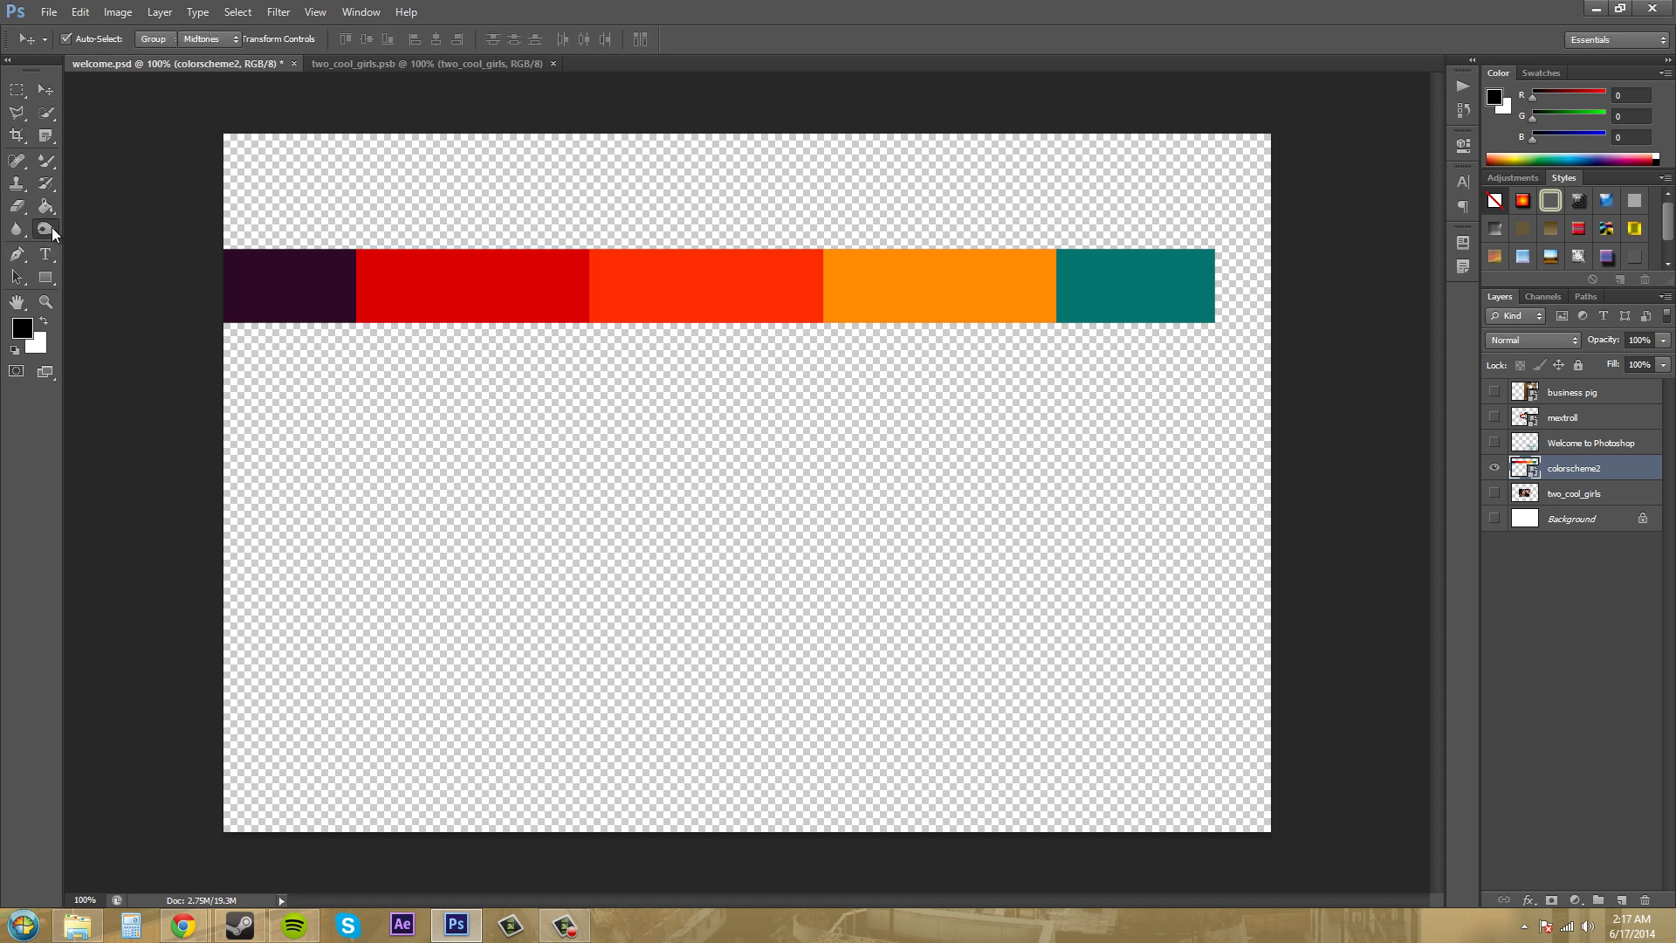
right_click(49, 228)
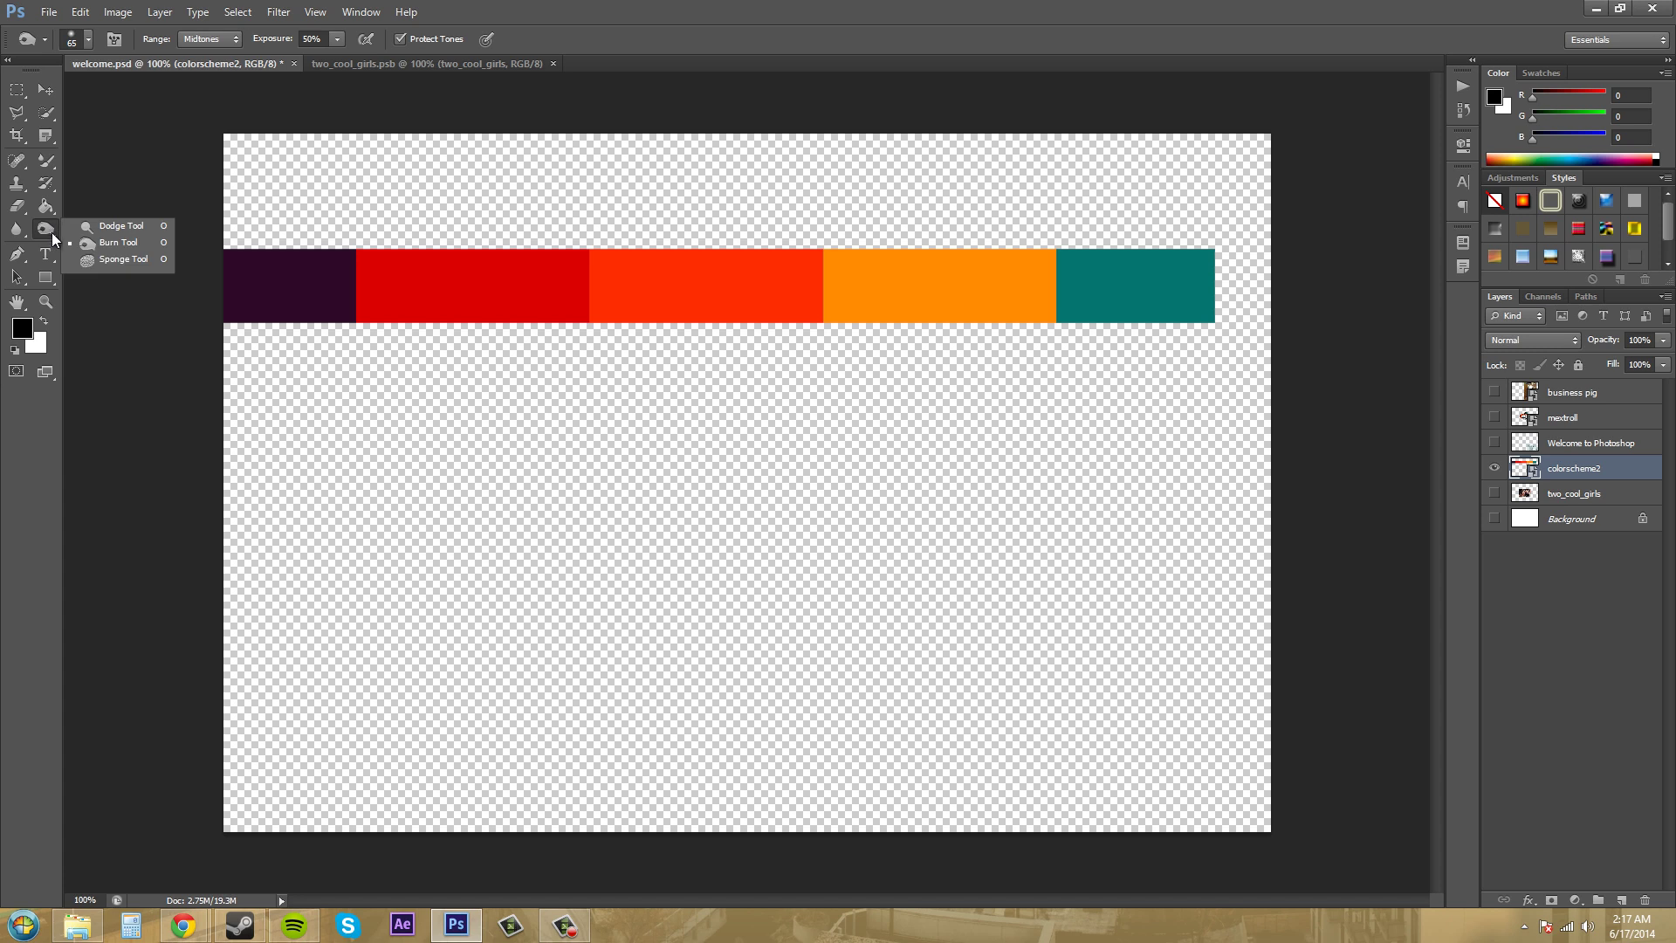
left_click(87, 248)
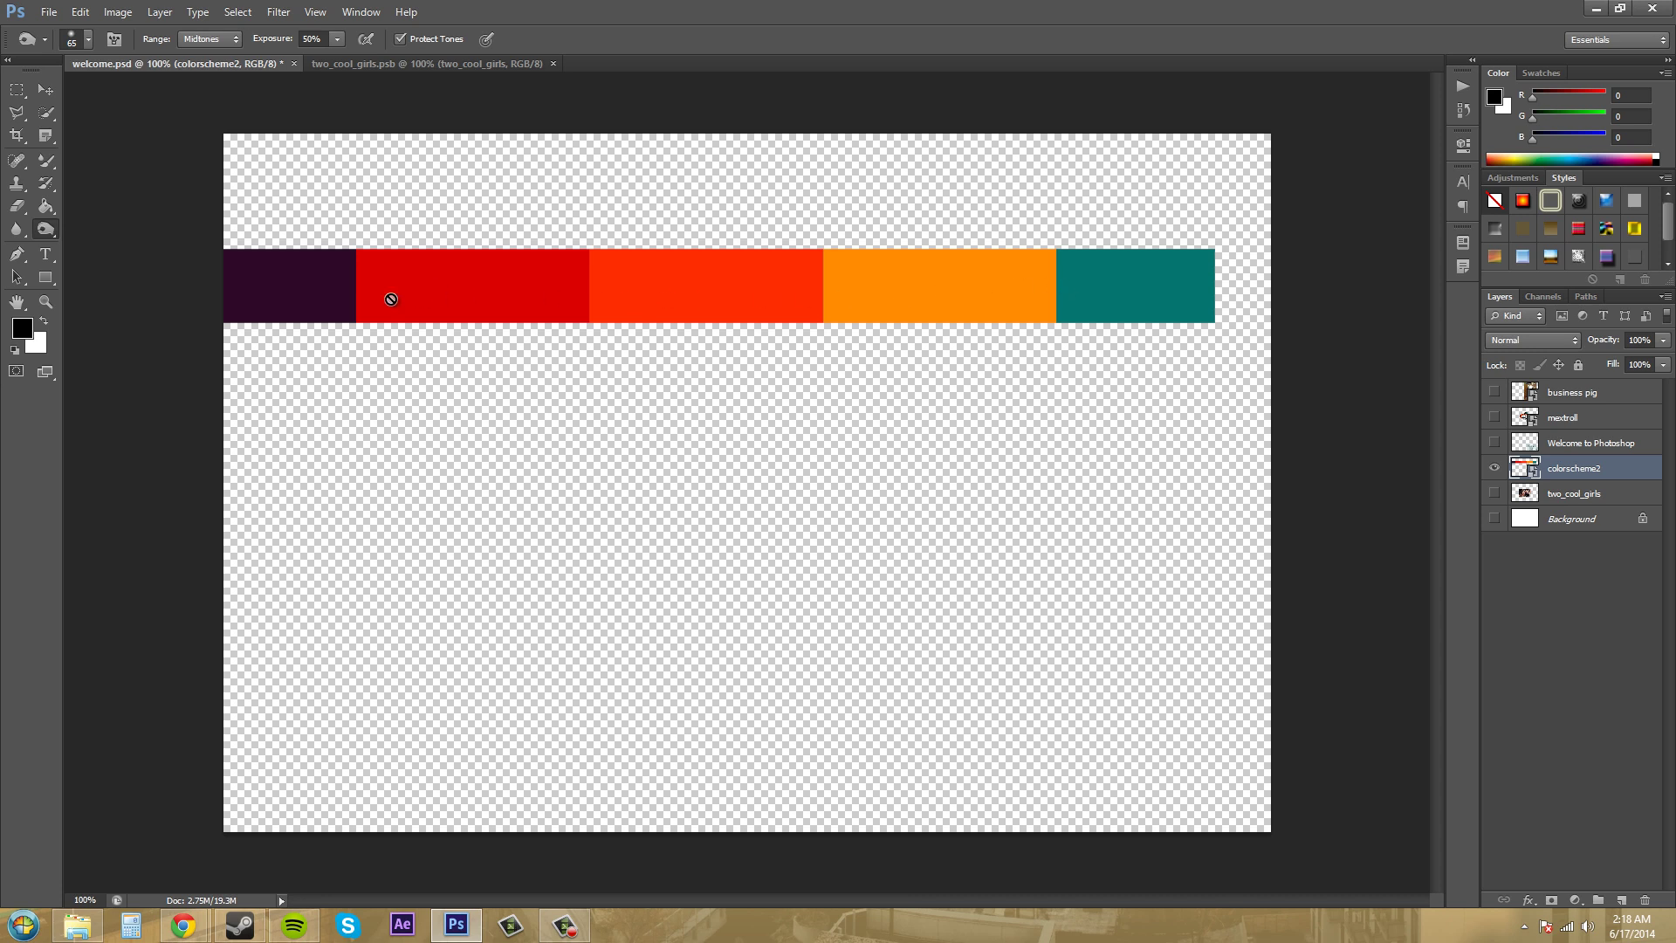
left_click(394, 297)
left_click(494, 278)
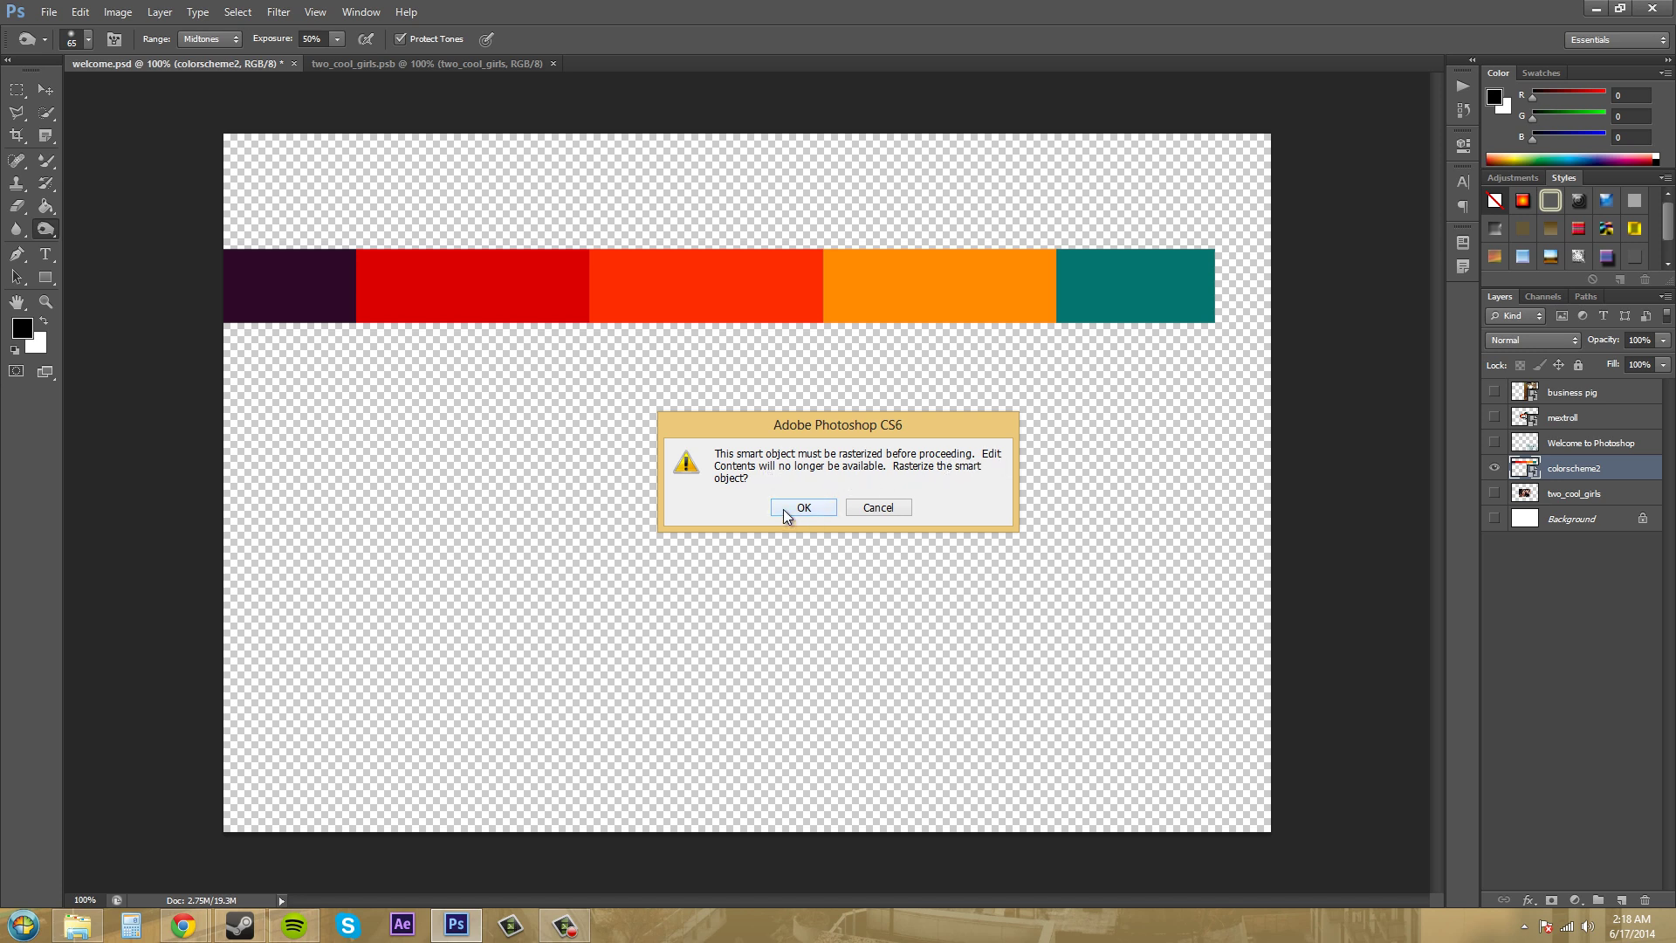
left_click(885, 511)
left_click(859, 510)
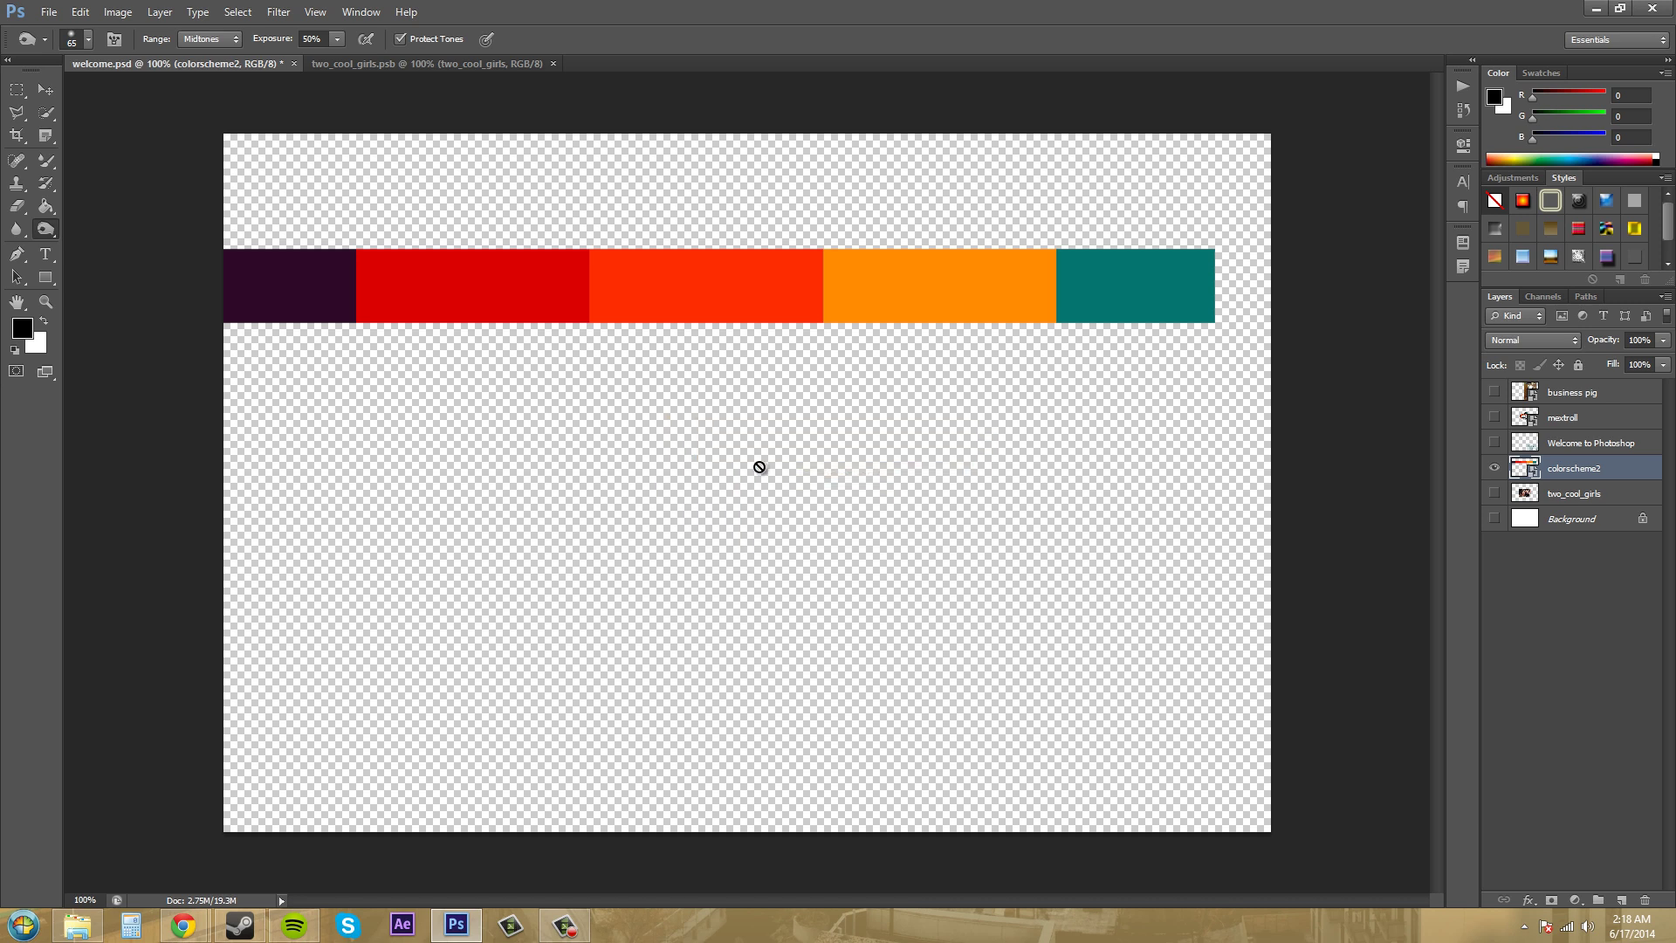
left_click(50, 232)
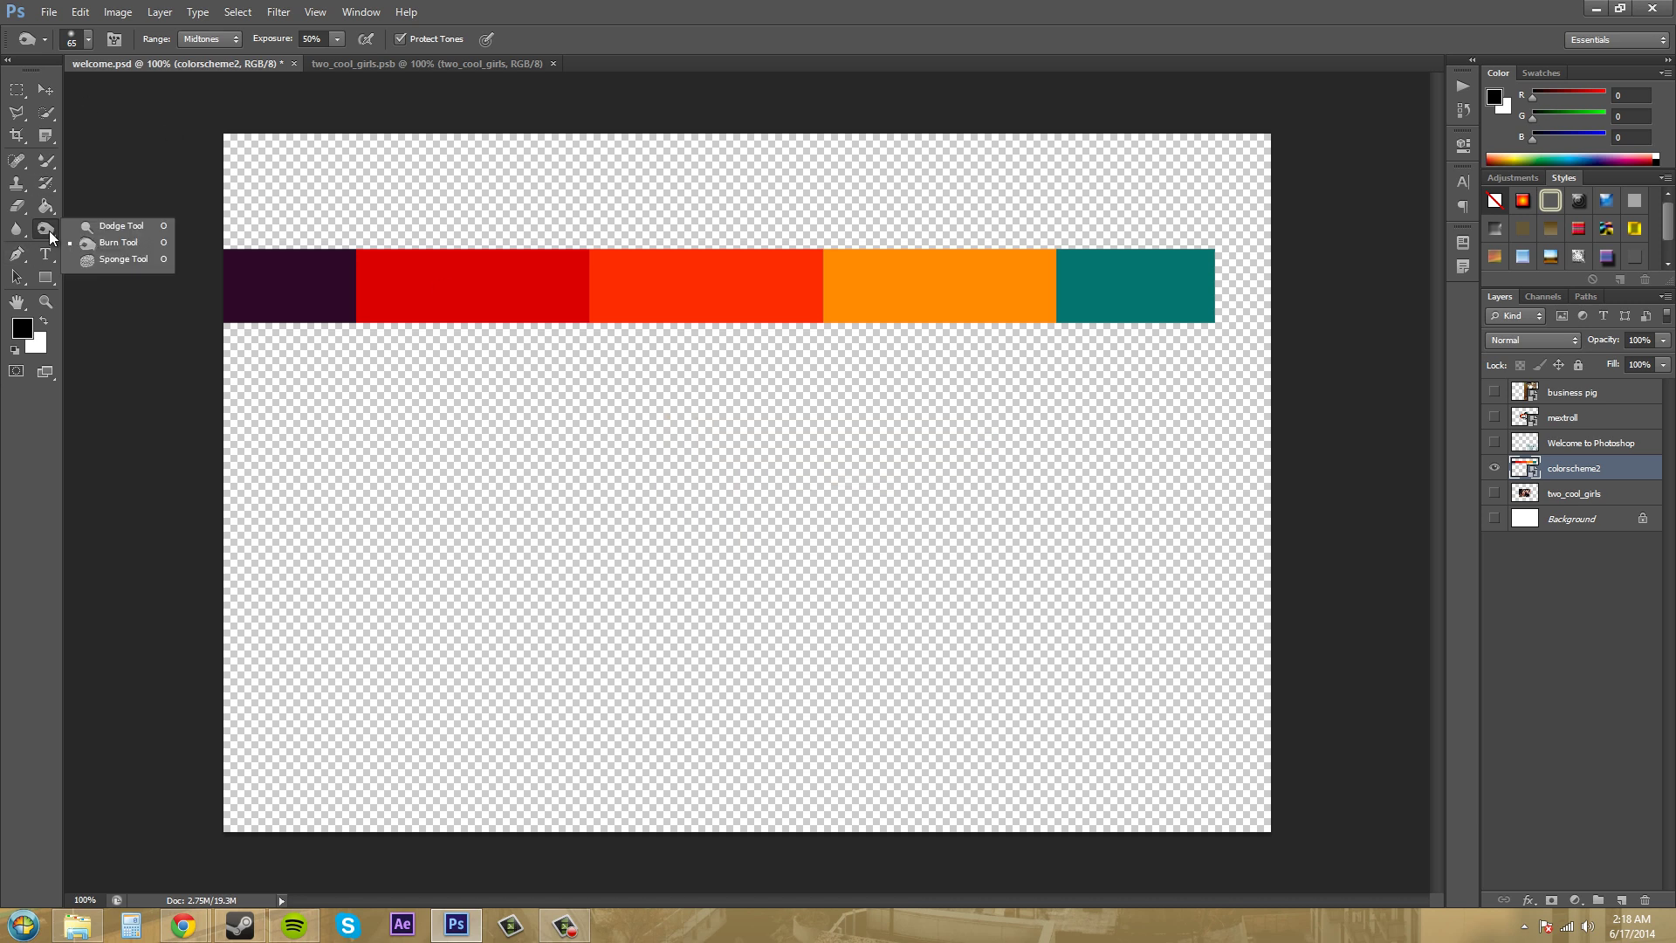